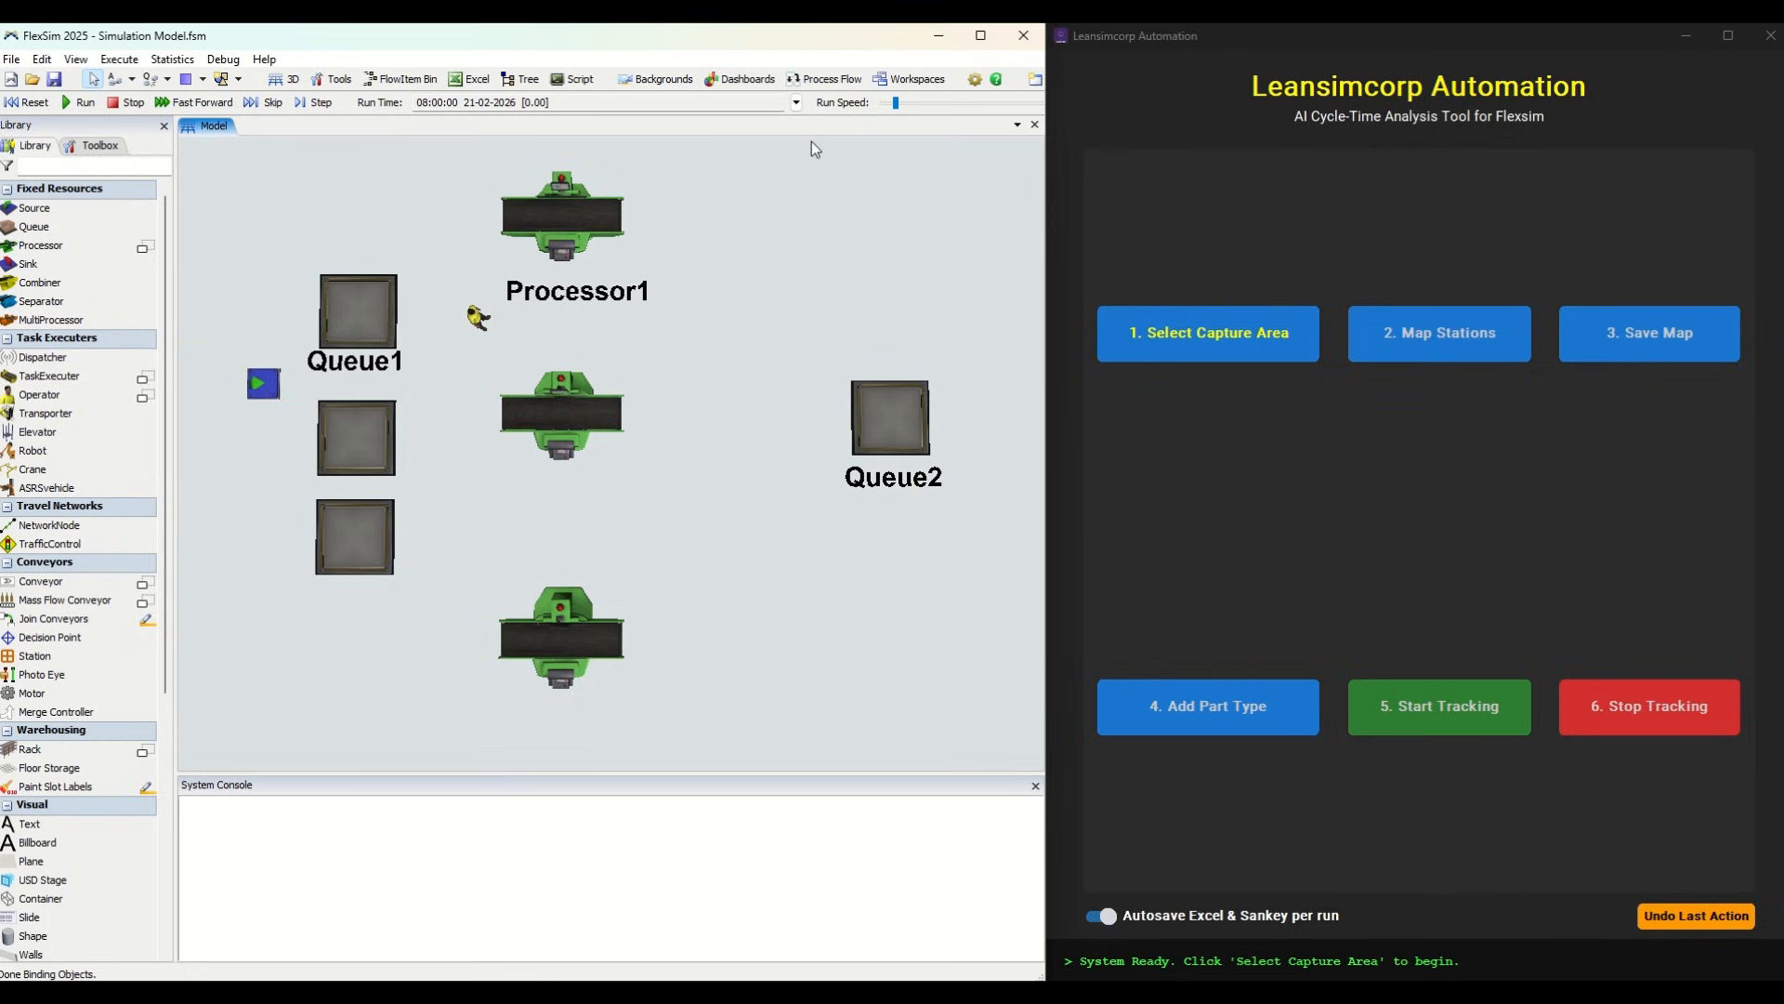
Run the simulation model briefly and stop it once red parts have arrived in Queue1.
left_click(1120, 94)
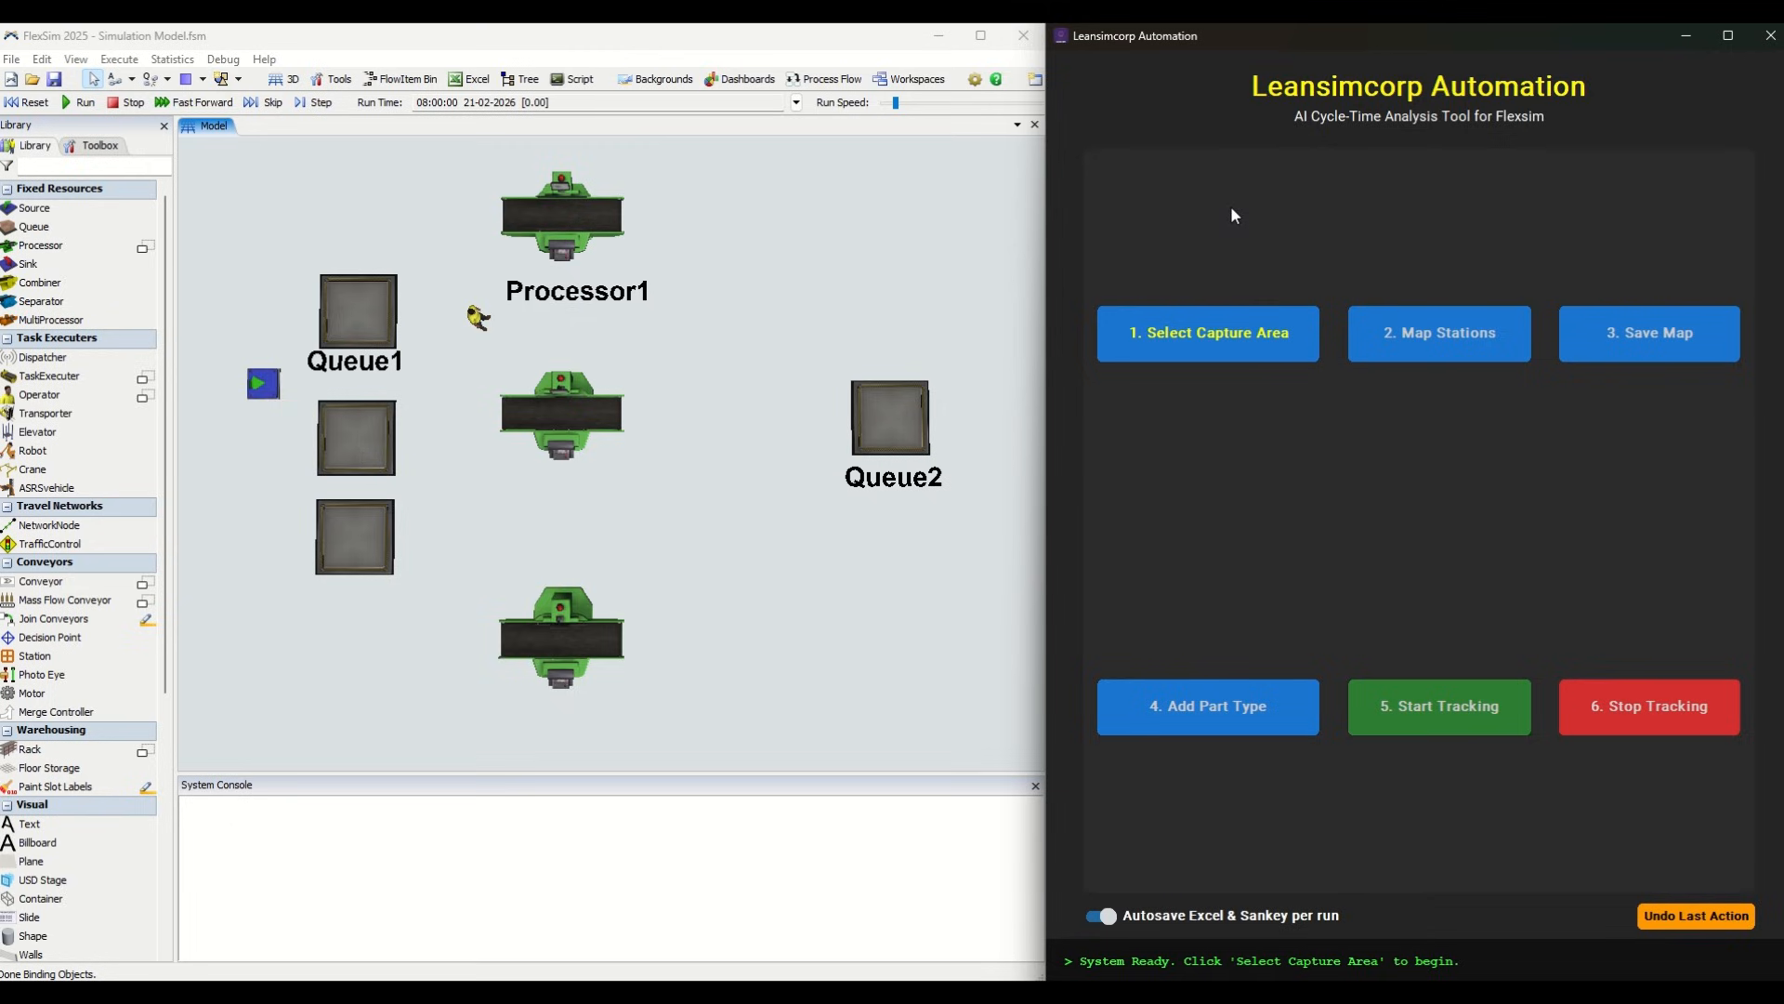
left_click(86, 102)
left_click(121, 104)
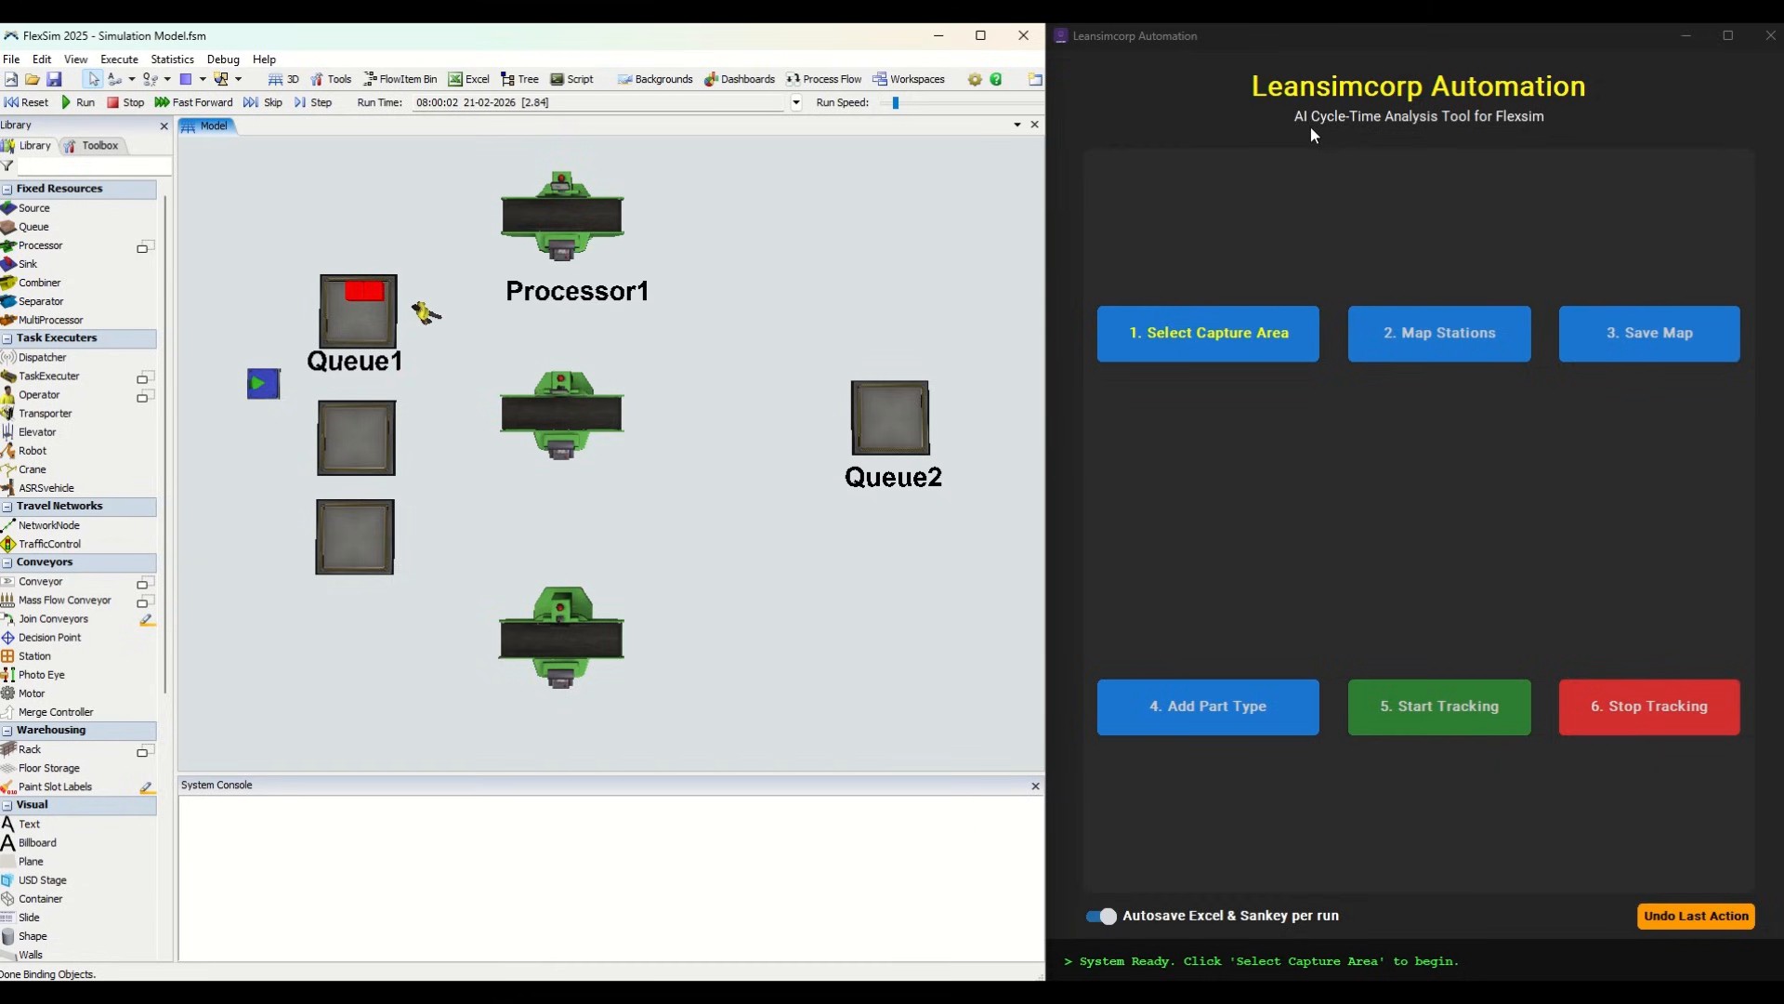
Set the capture area to a rectangle enclosing the whole model layout, including all queues and processors.
left_click(1215, 344)
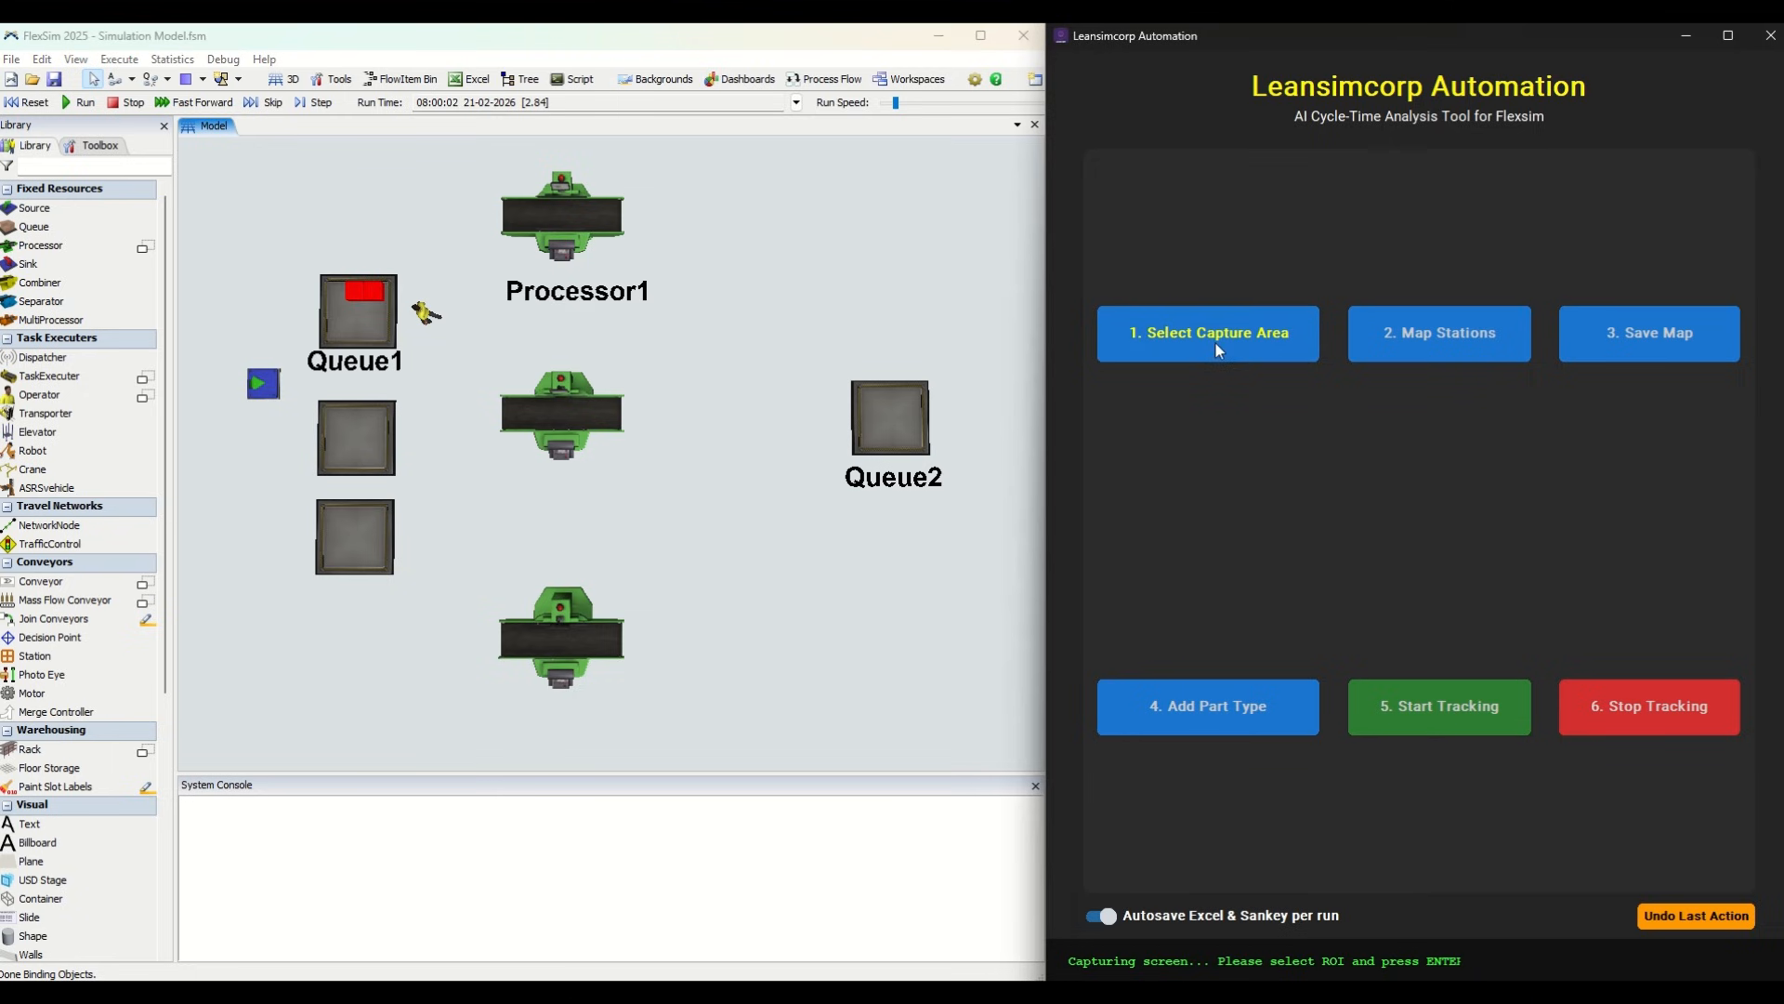
left_click(1031, 583)
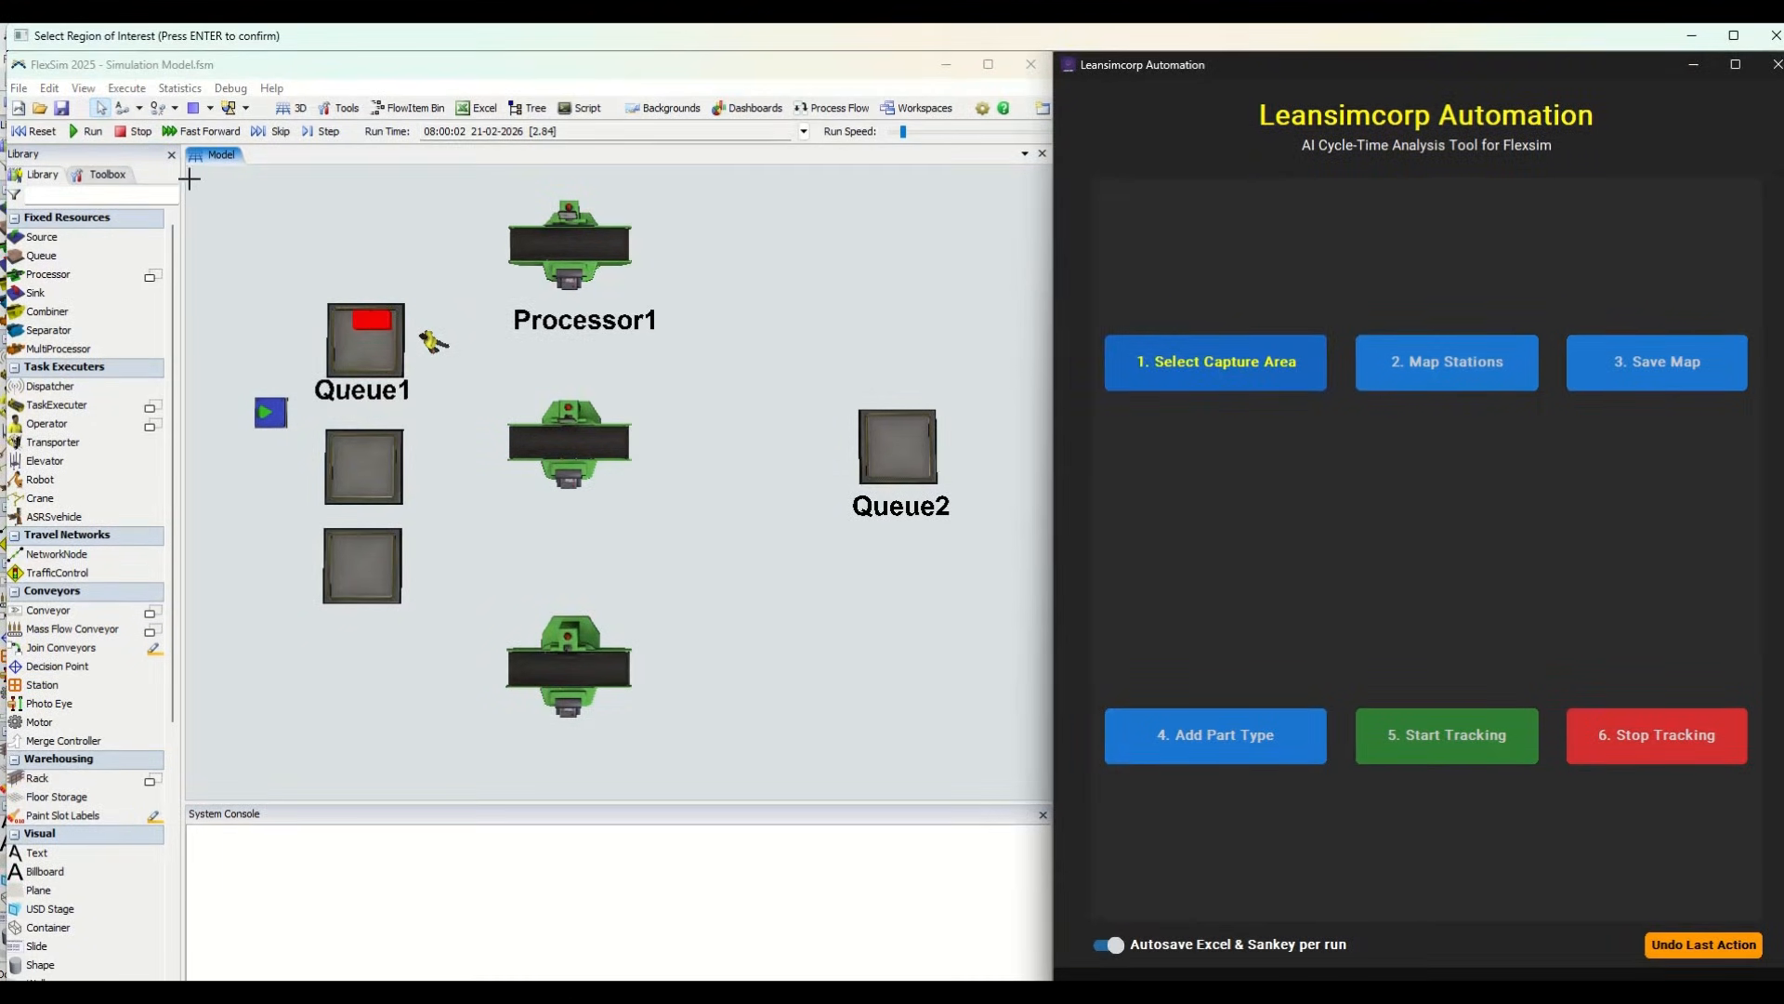
left_click_drag(190, 179, 1028, 768)
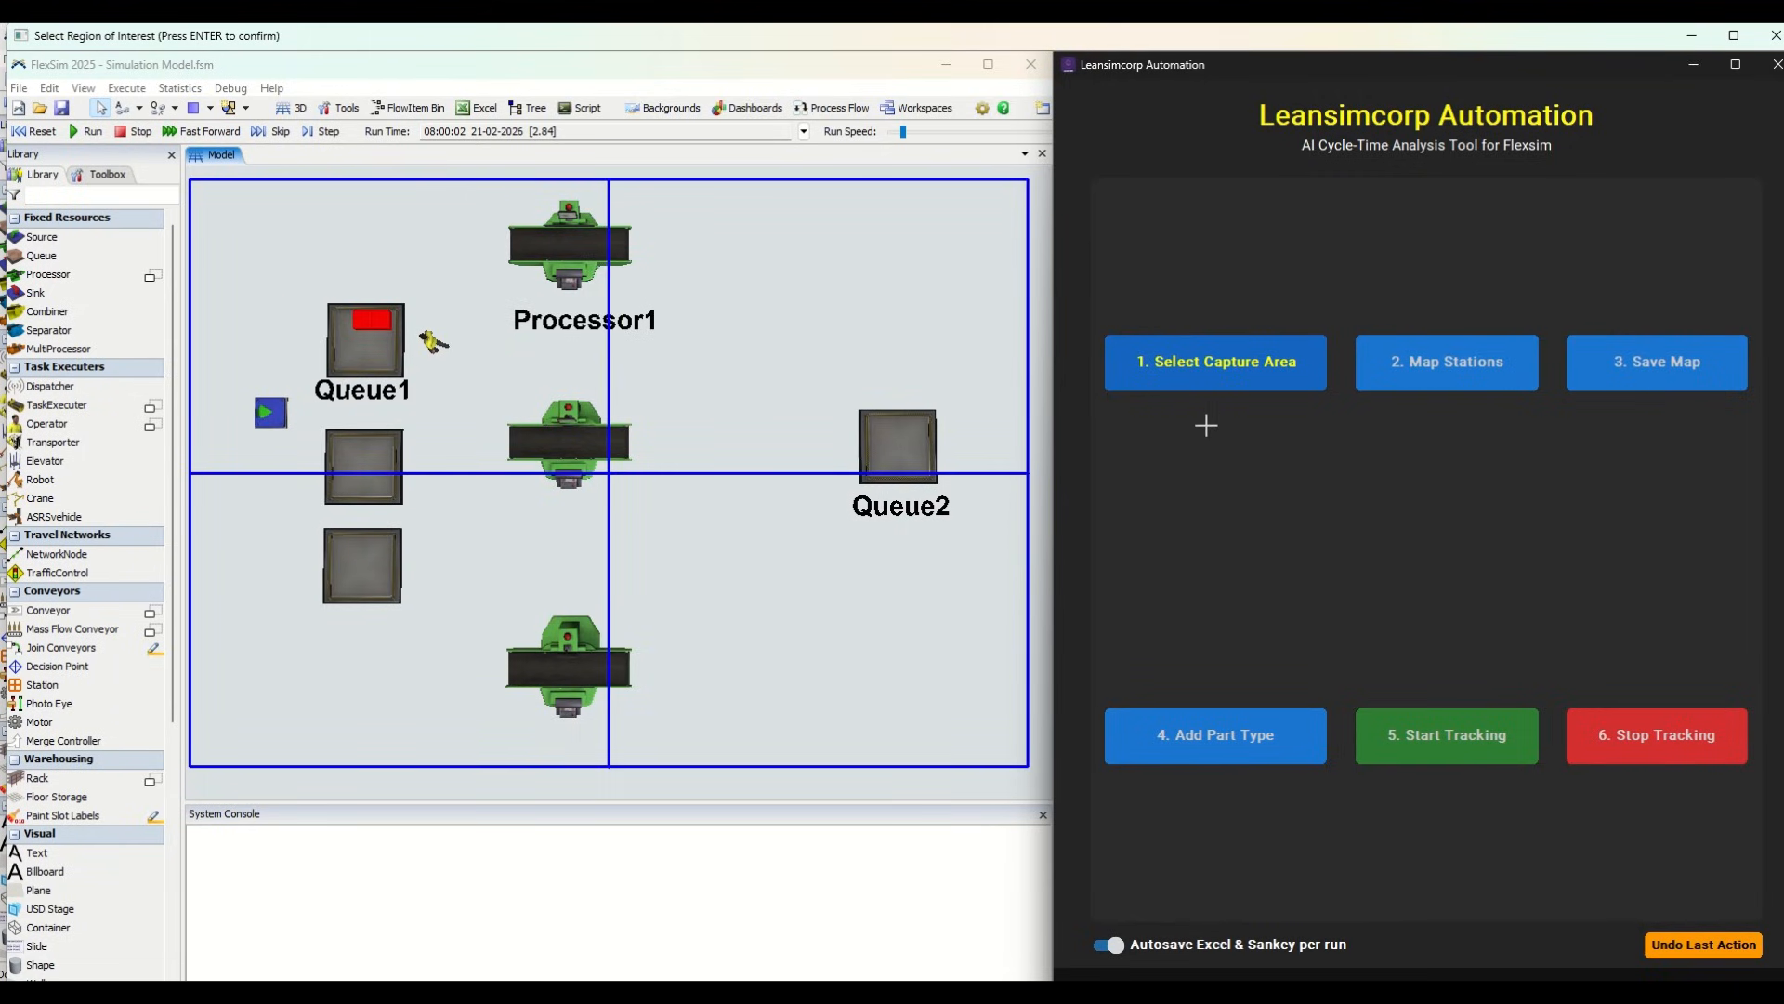
key("Return")
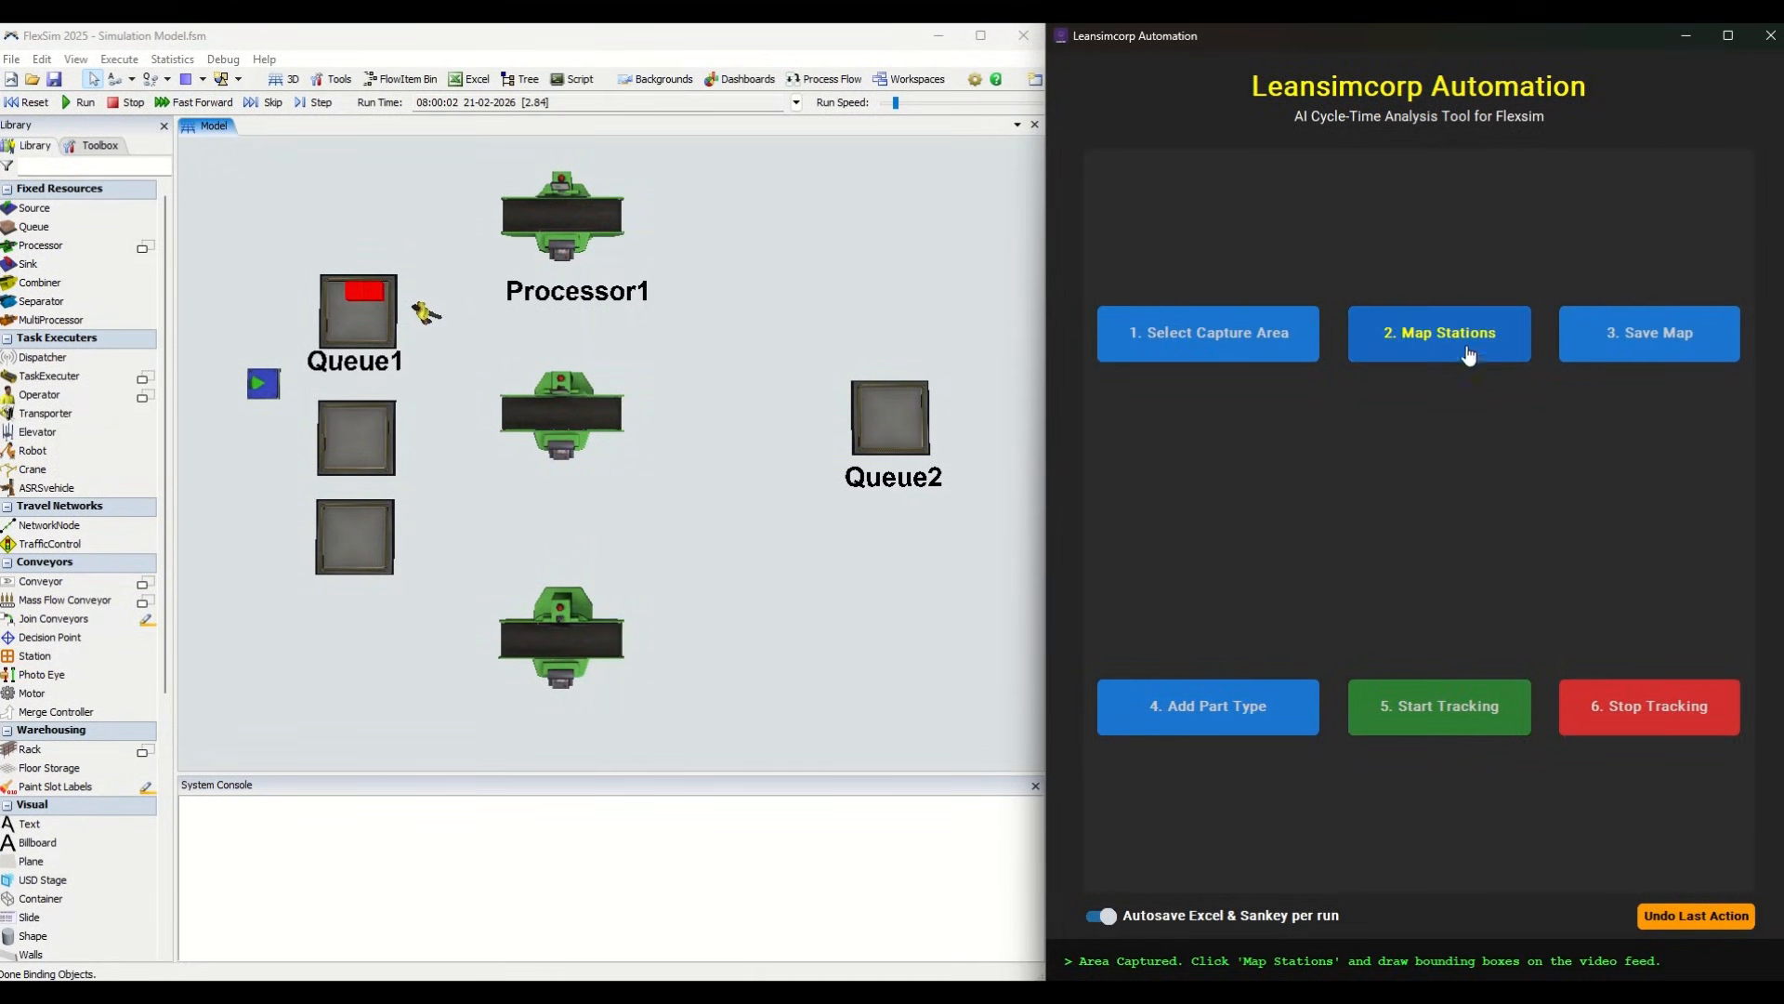
Start mapping stations in an enlarged mapping window and box Queue1 as station q1.
left_click(1426, 344)
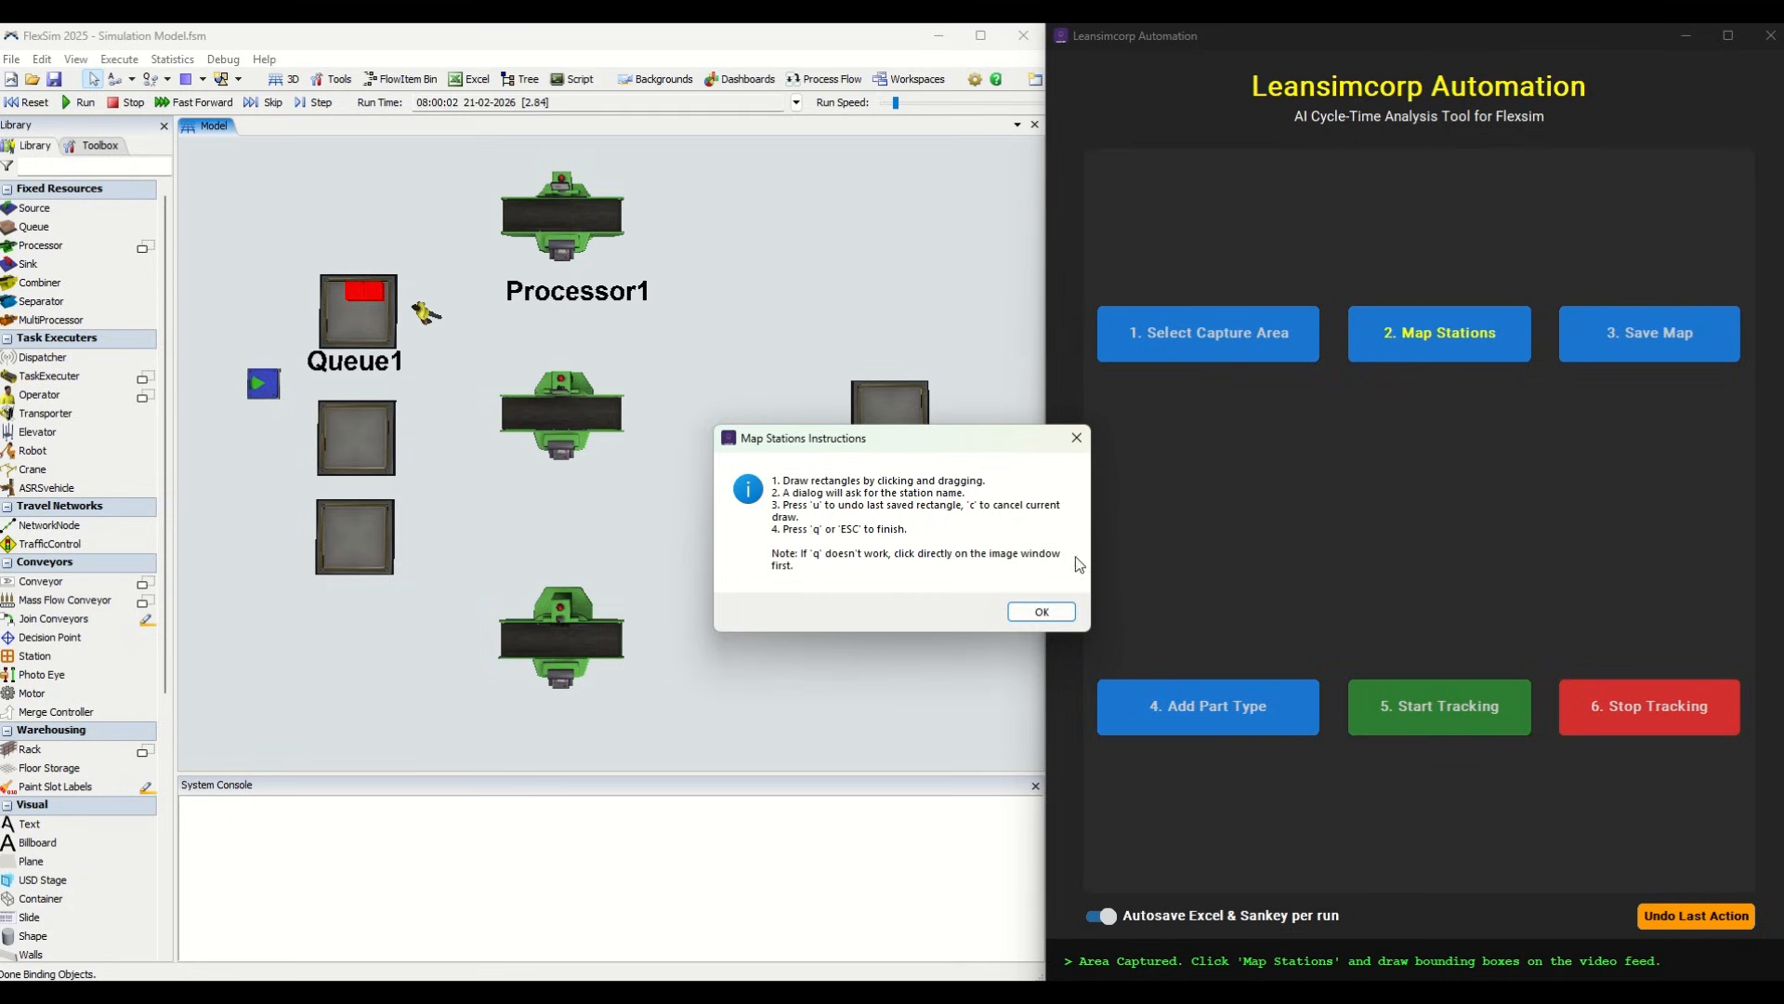
left_click(1043, 612)
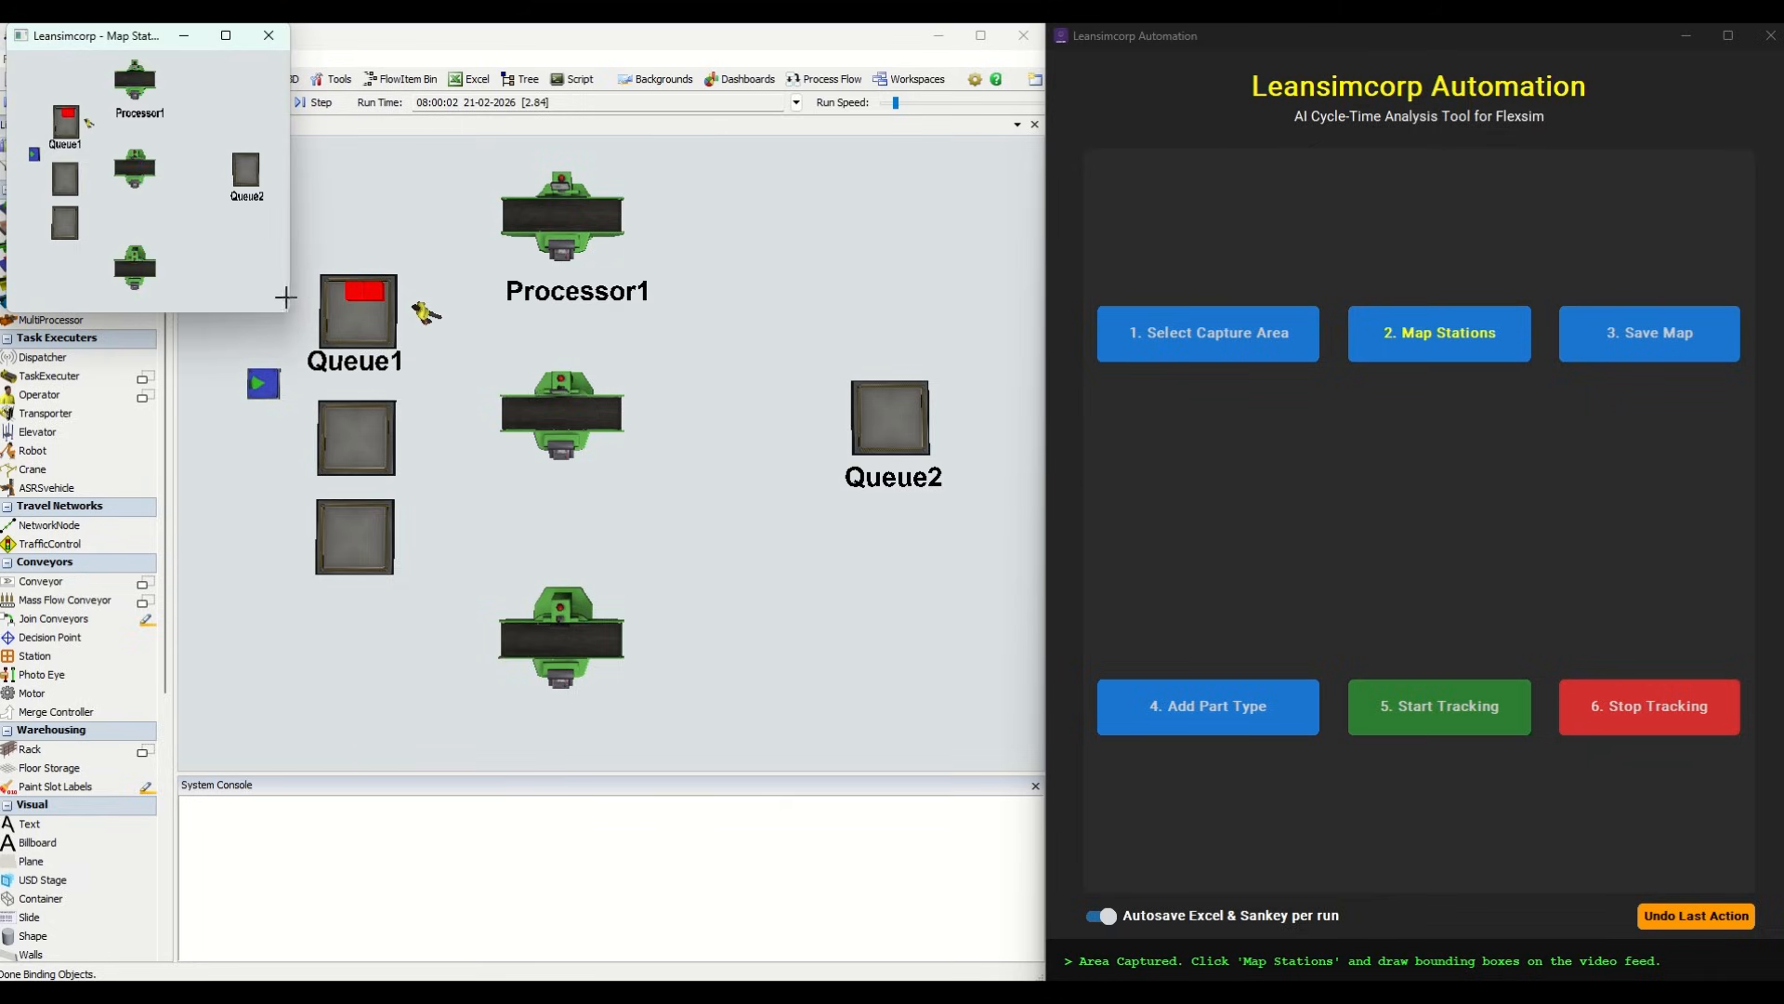
left_click_drag(292, 316, 1029, 810)
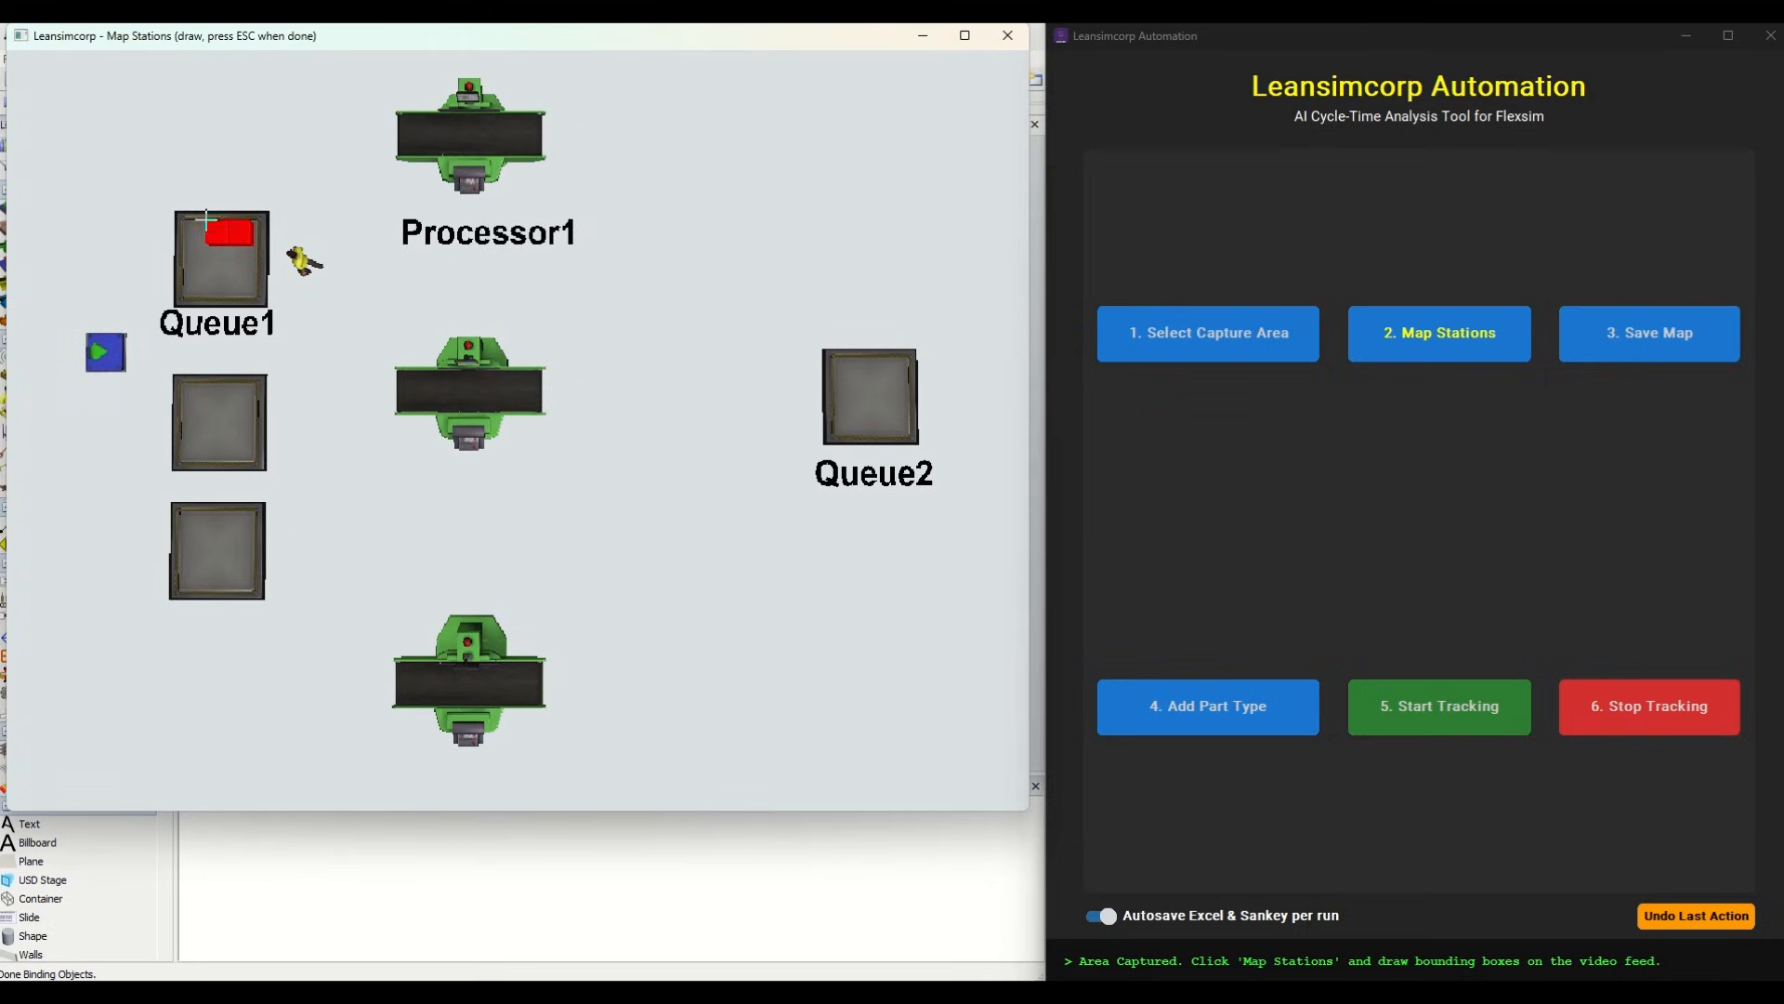
left_click_drag(173, 208, 270, 307)
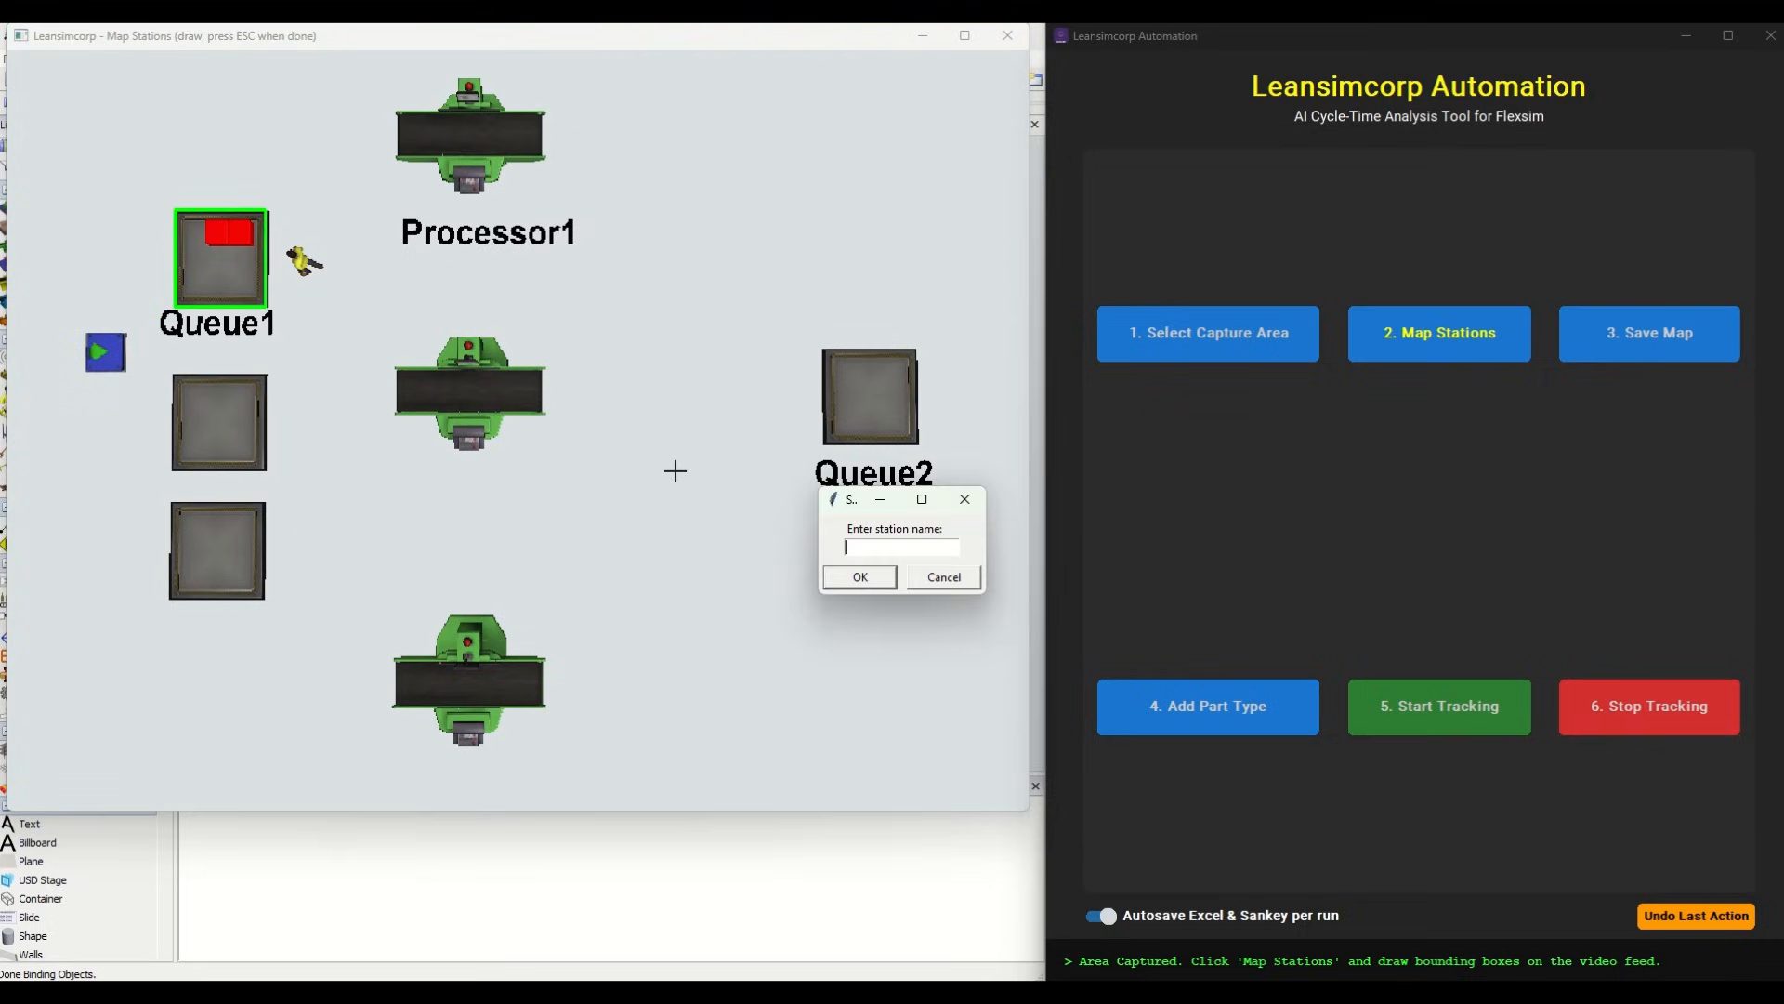
type("q1")
left_click(859, 577)
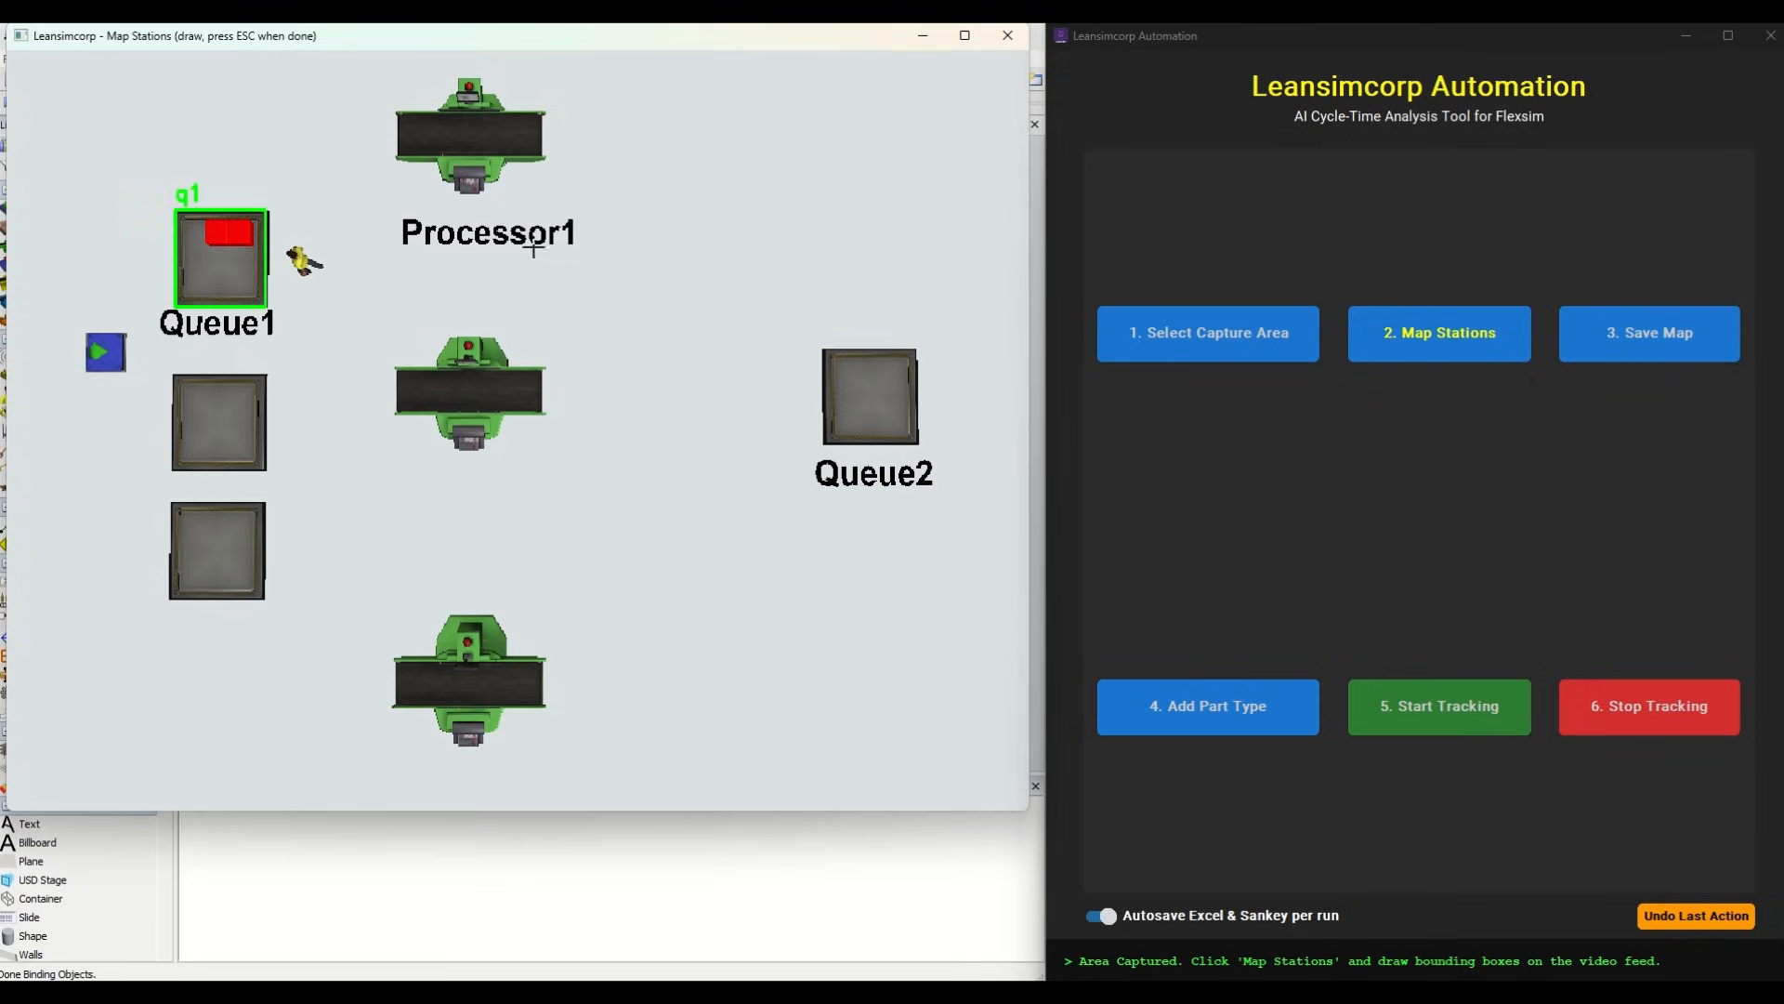
Box the conveyor body of Processor1 as station p1.
left_click_drag(392, 107, 547, 180)
type("p")
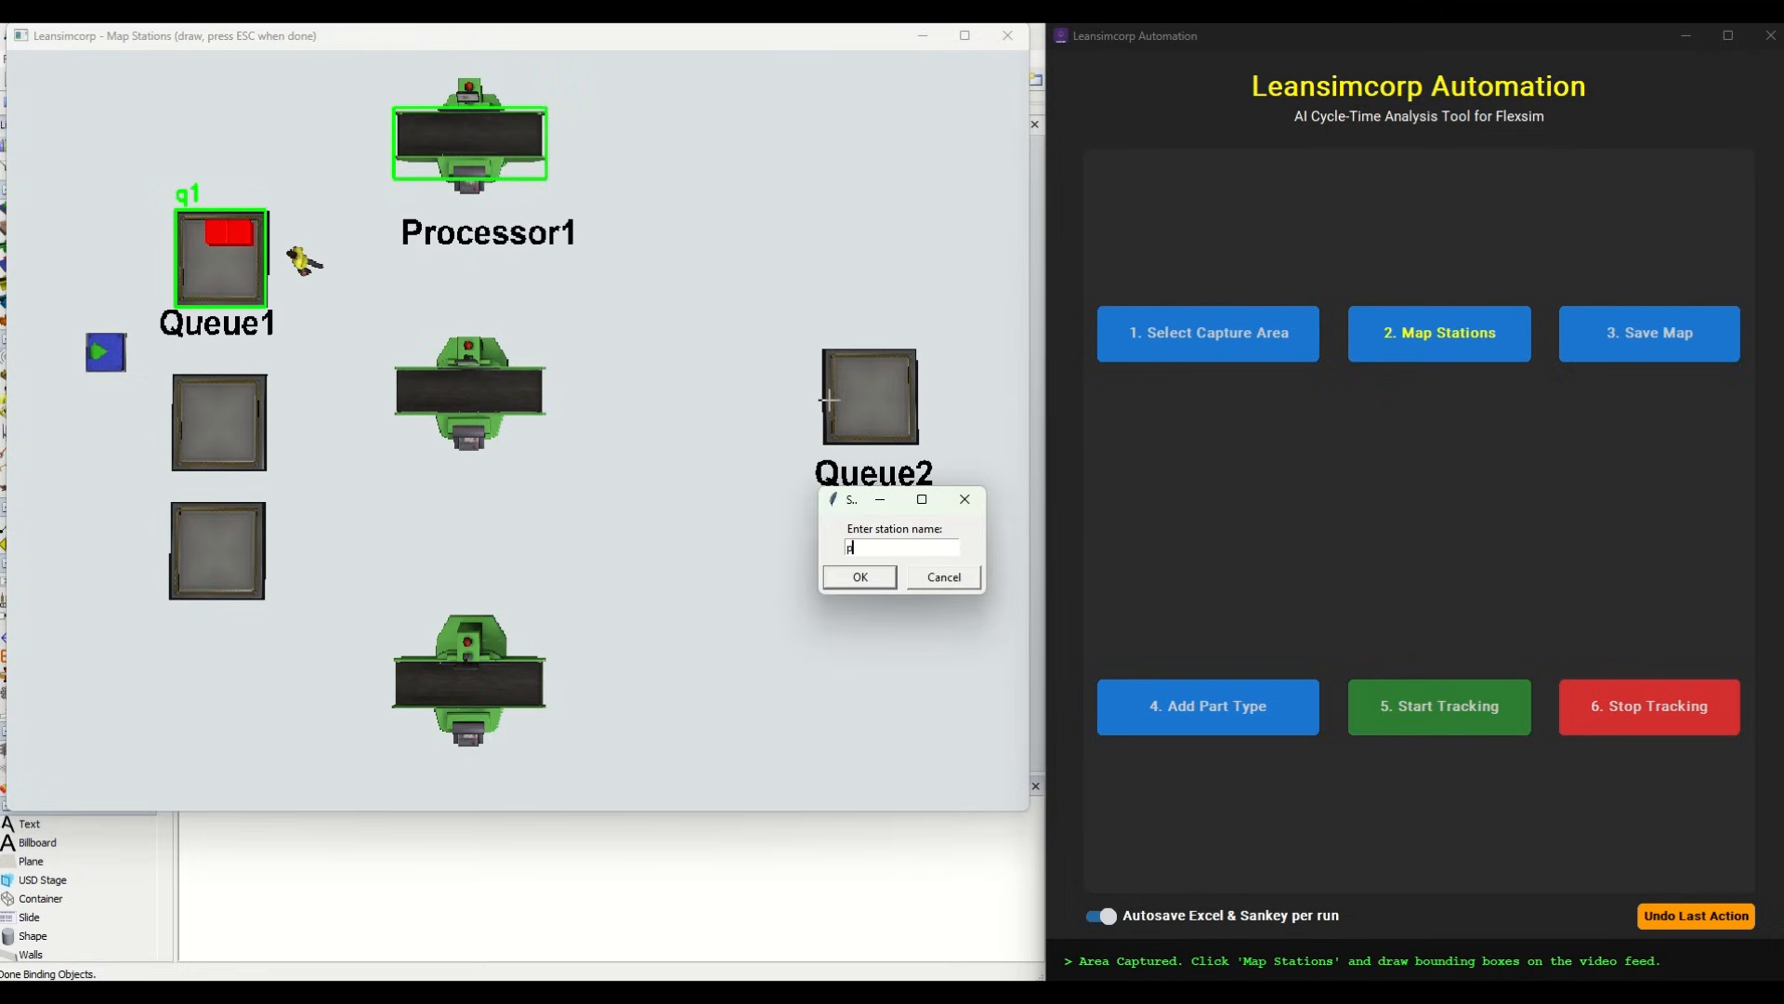
type("1")
left_click(856, 577)
Box Queue2 as station q2, then finish mapping and save the station map.
left_click_drag(822, 348, 916, 448)
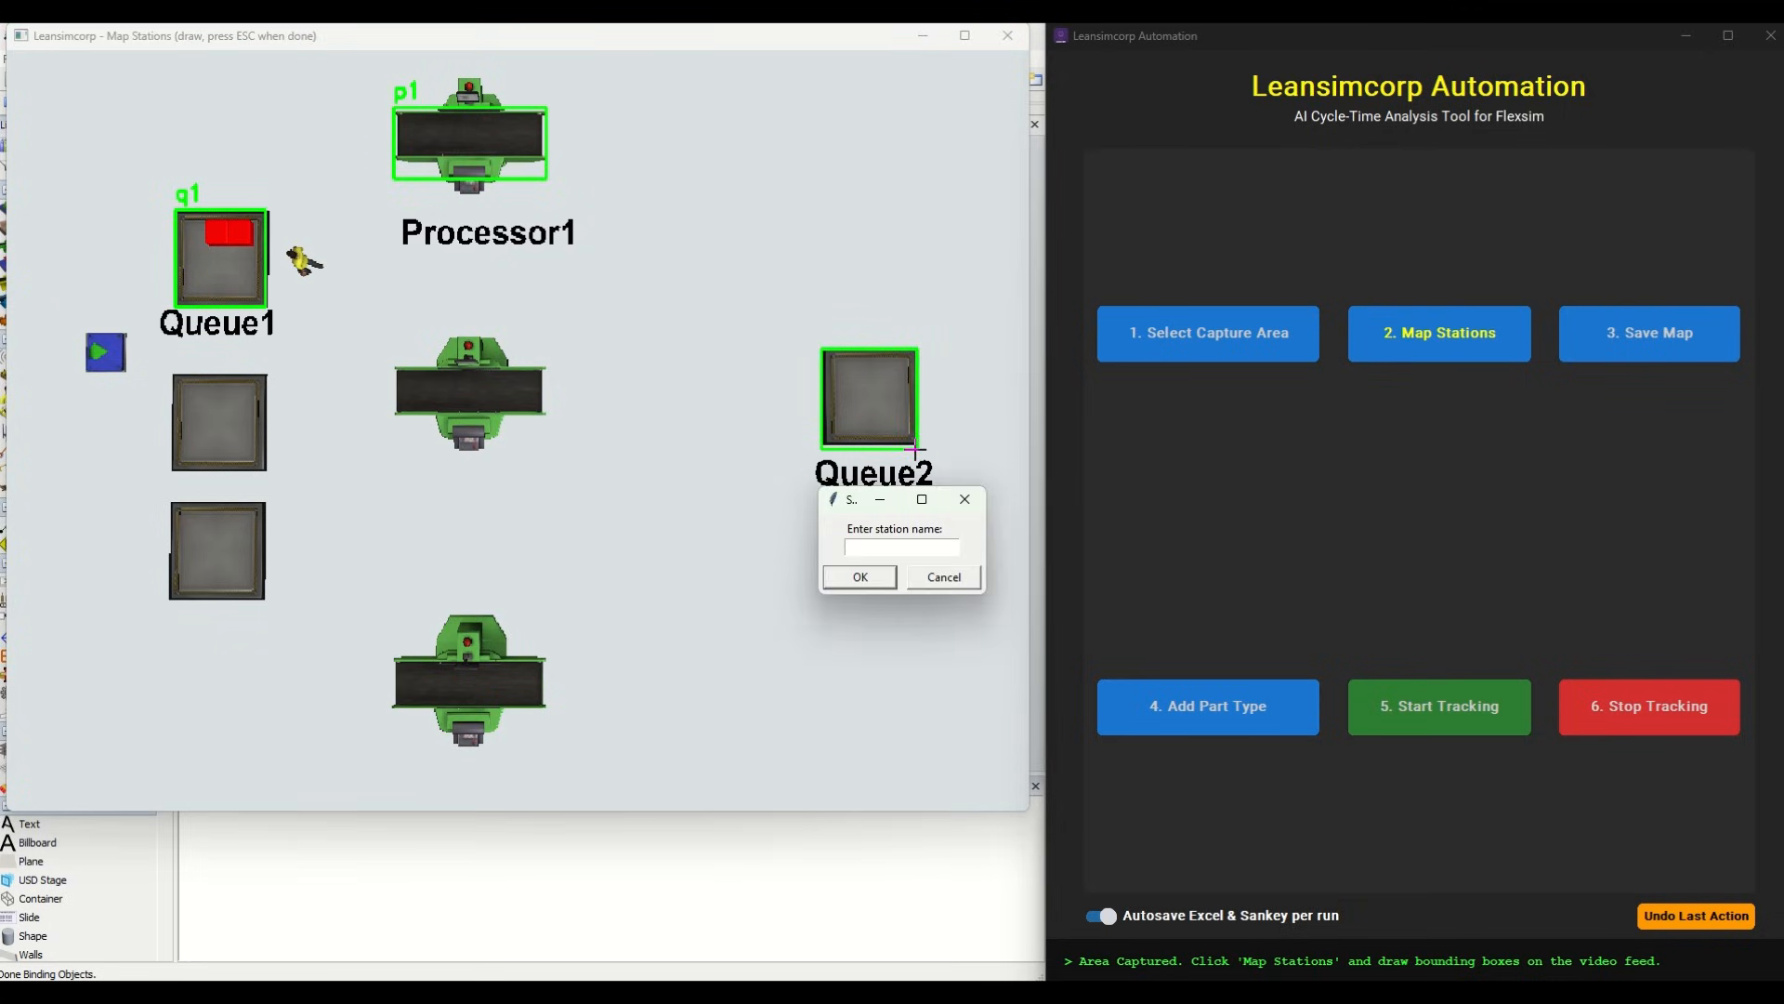
left_click(841, 576)
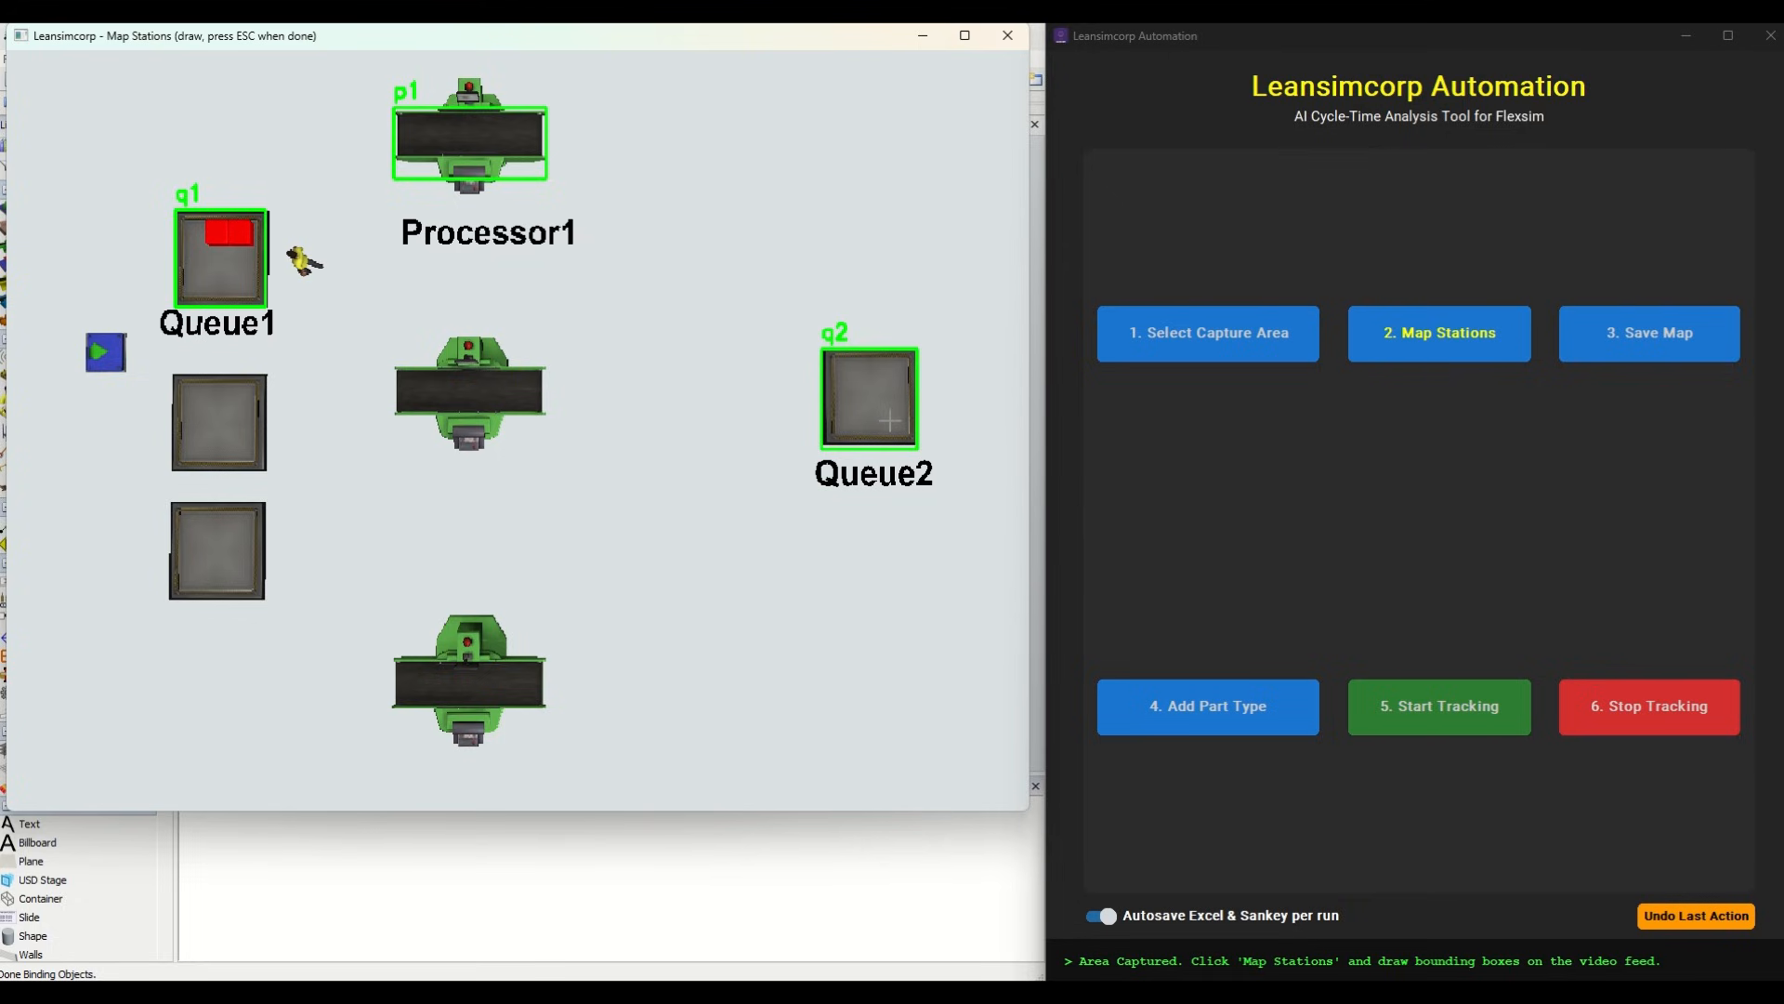
key("Escape")
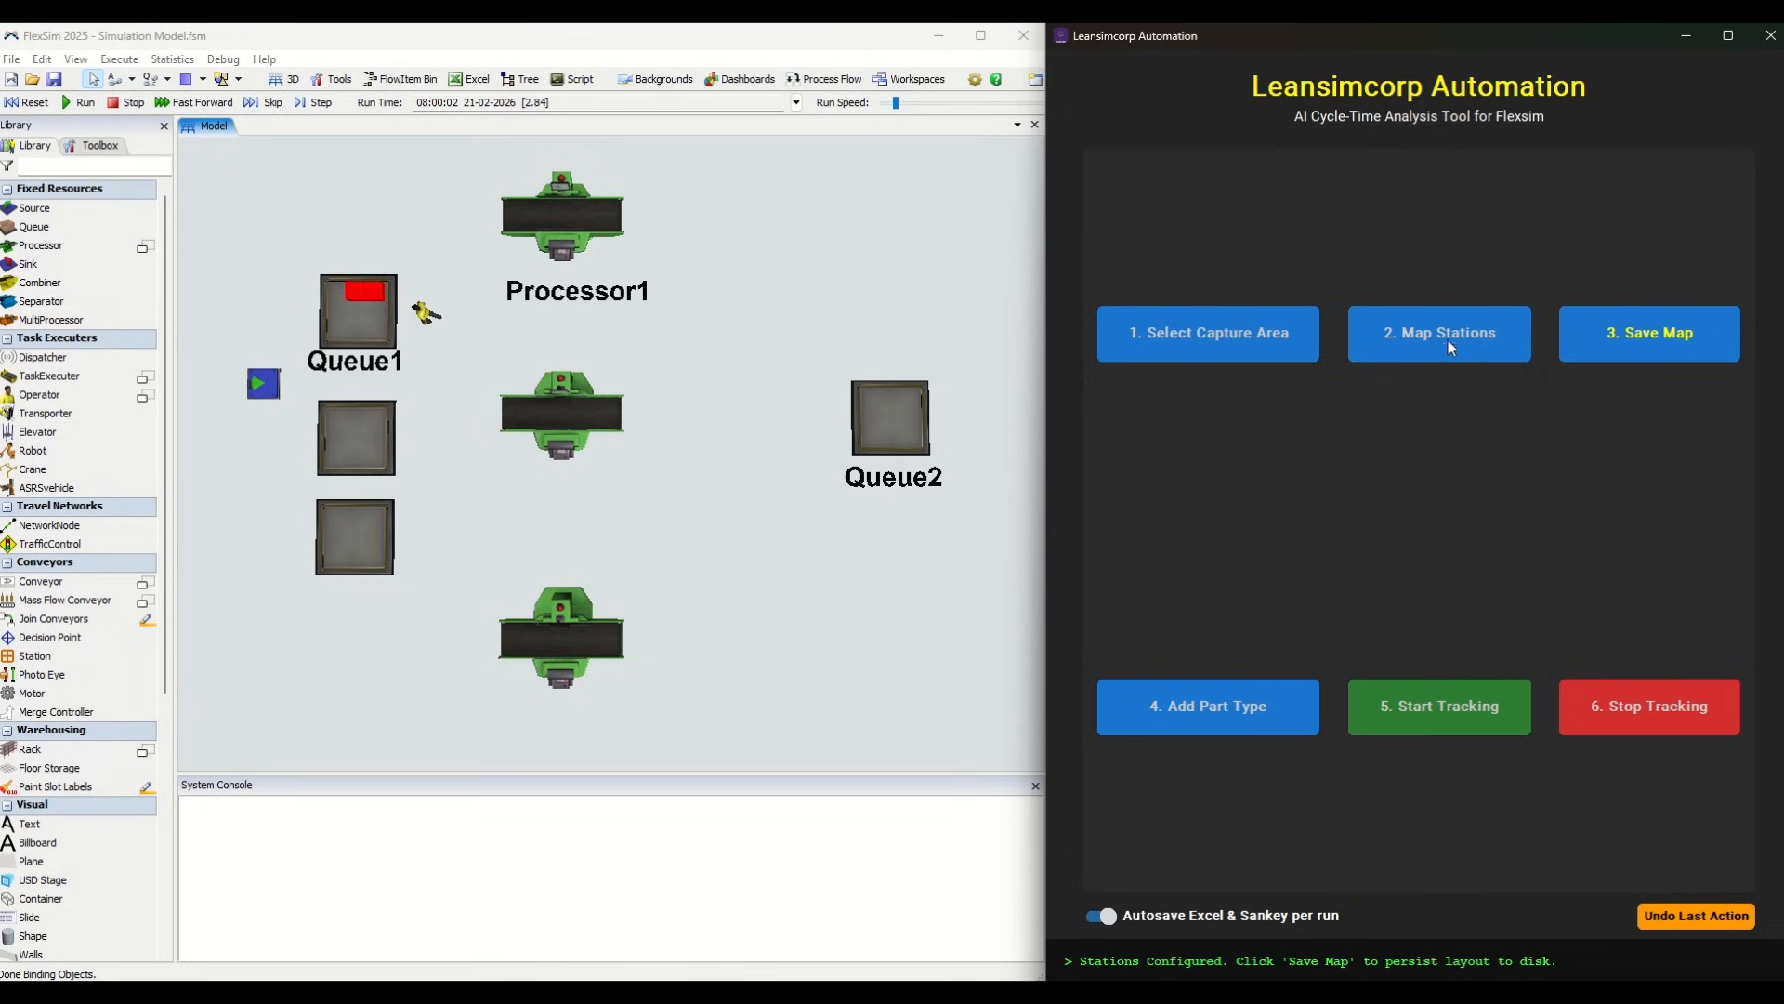
left_click(1671, 348)
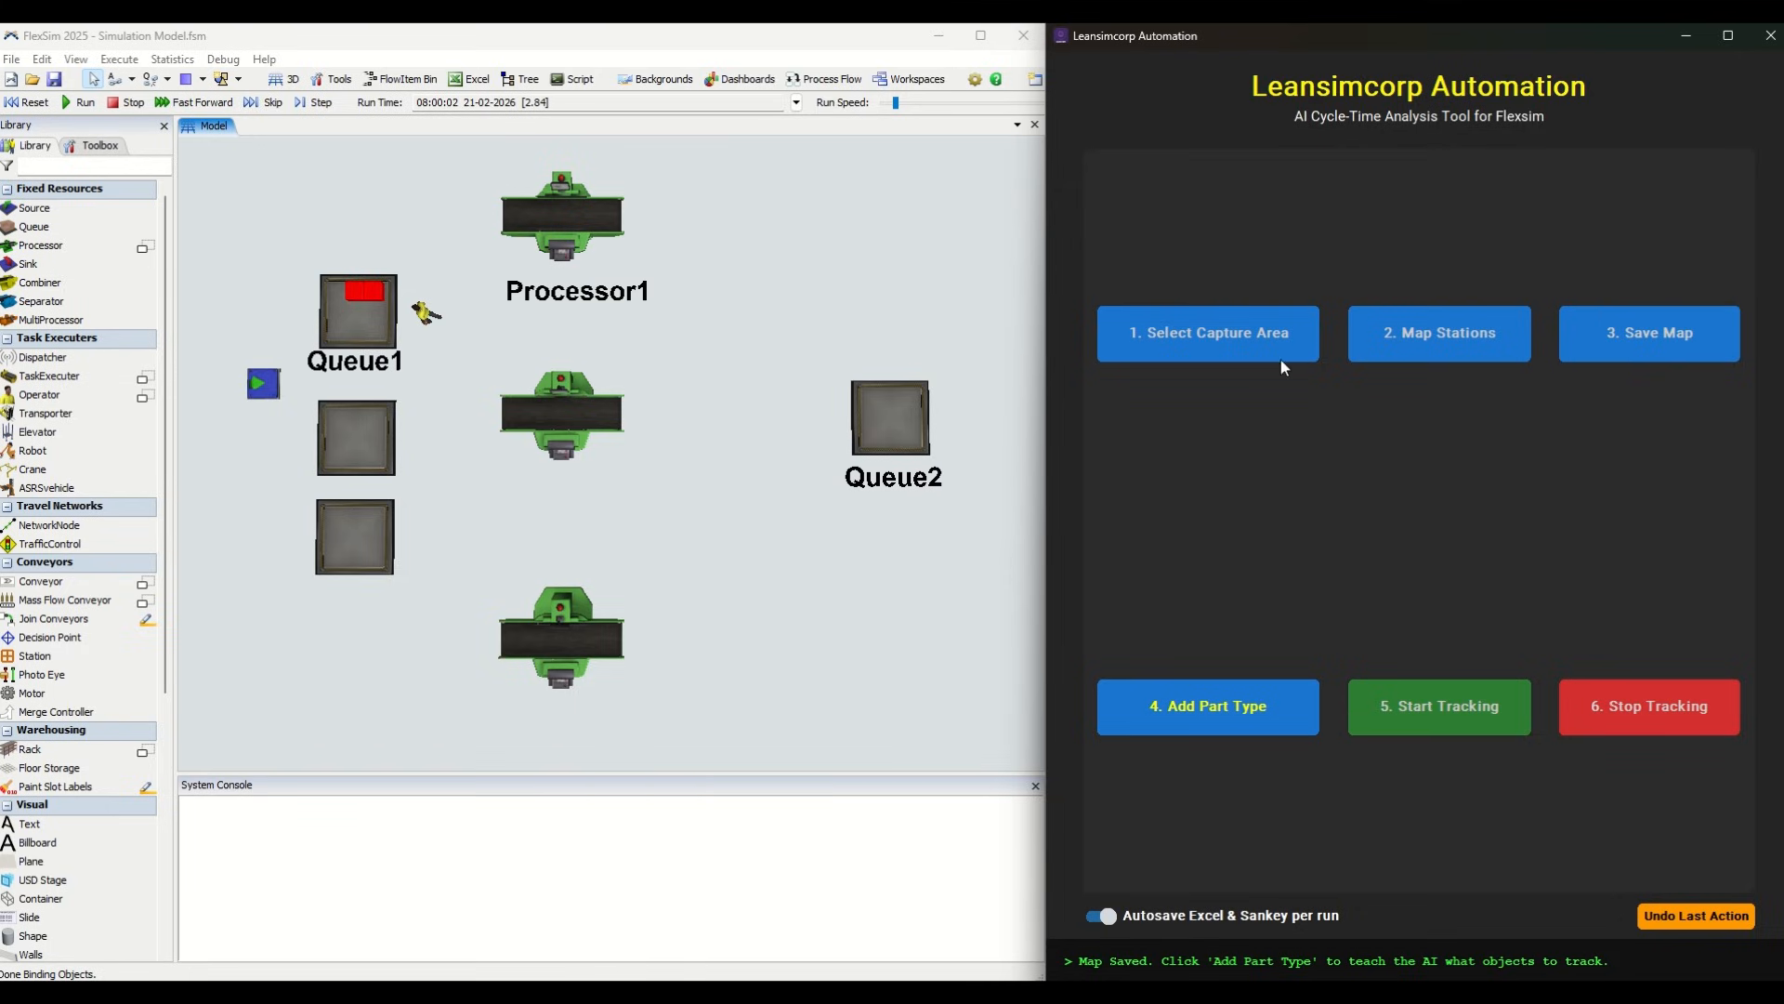
Add part type 1 by boxing a single red part in Queue1.
left_click(1231, 721)
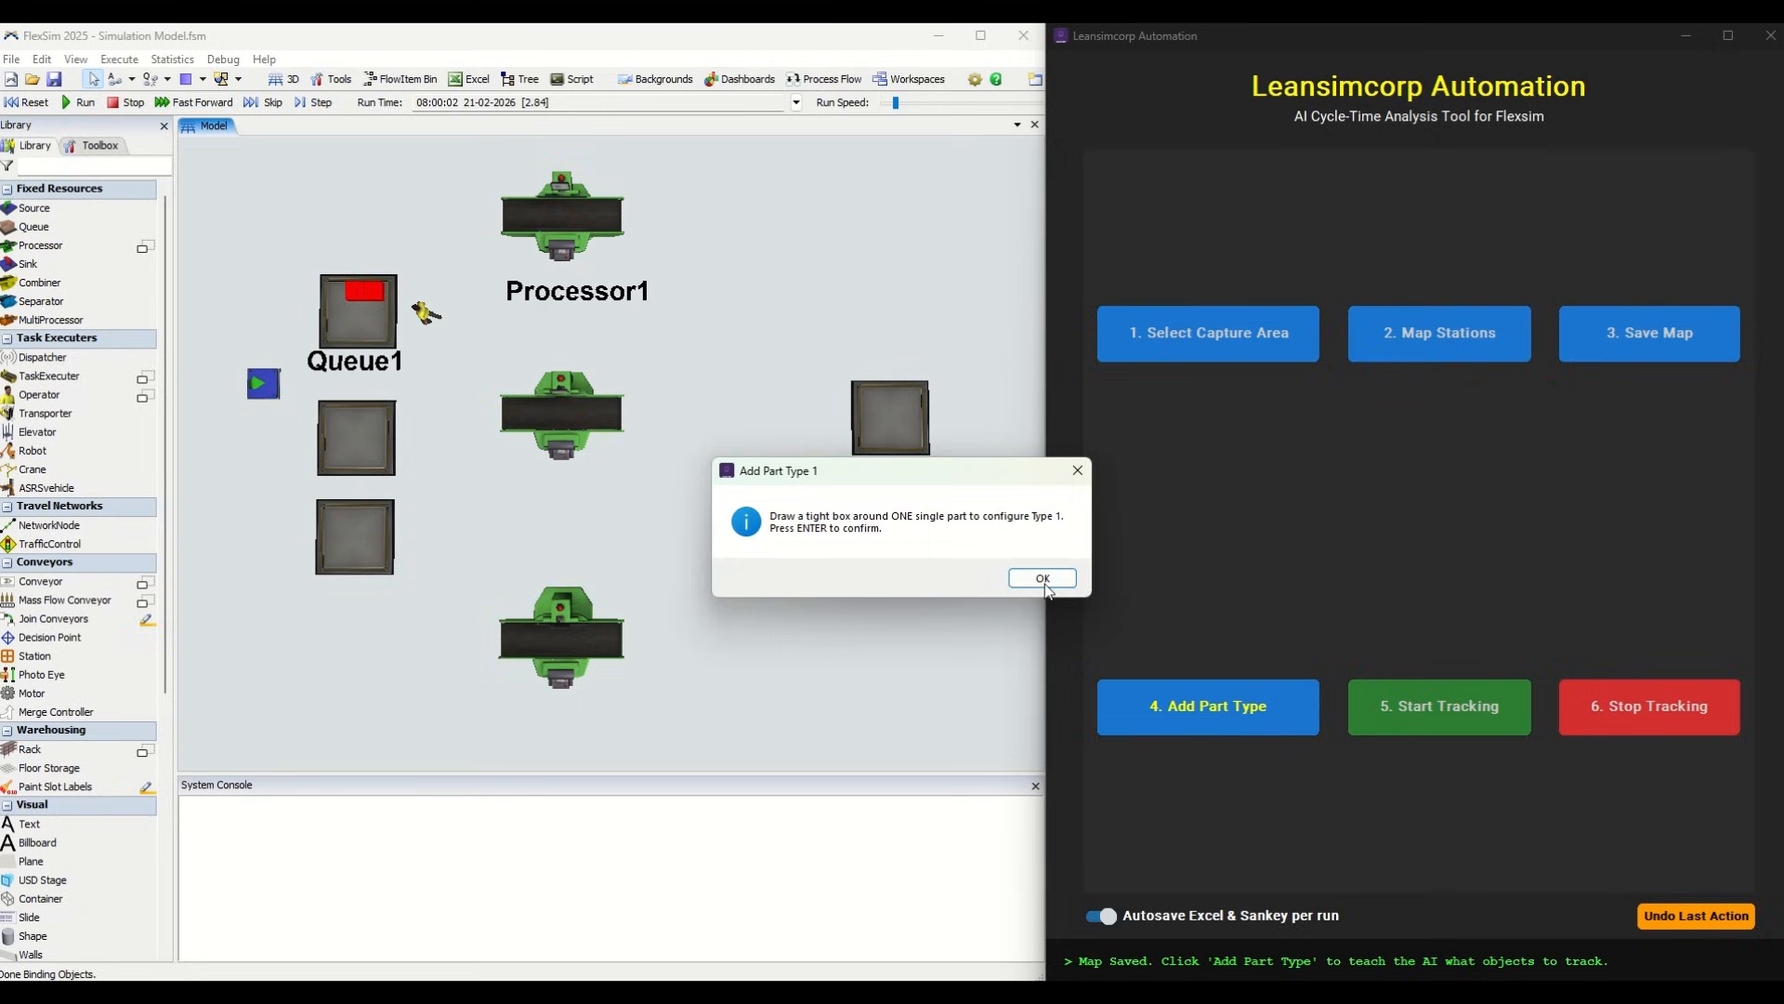
left_click(1043, 580)
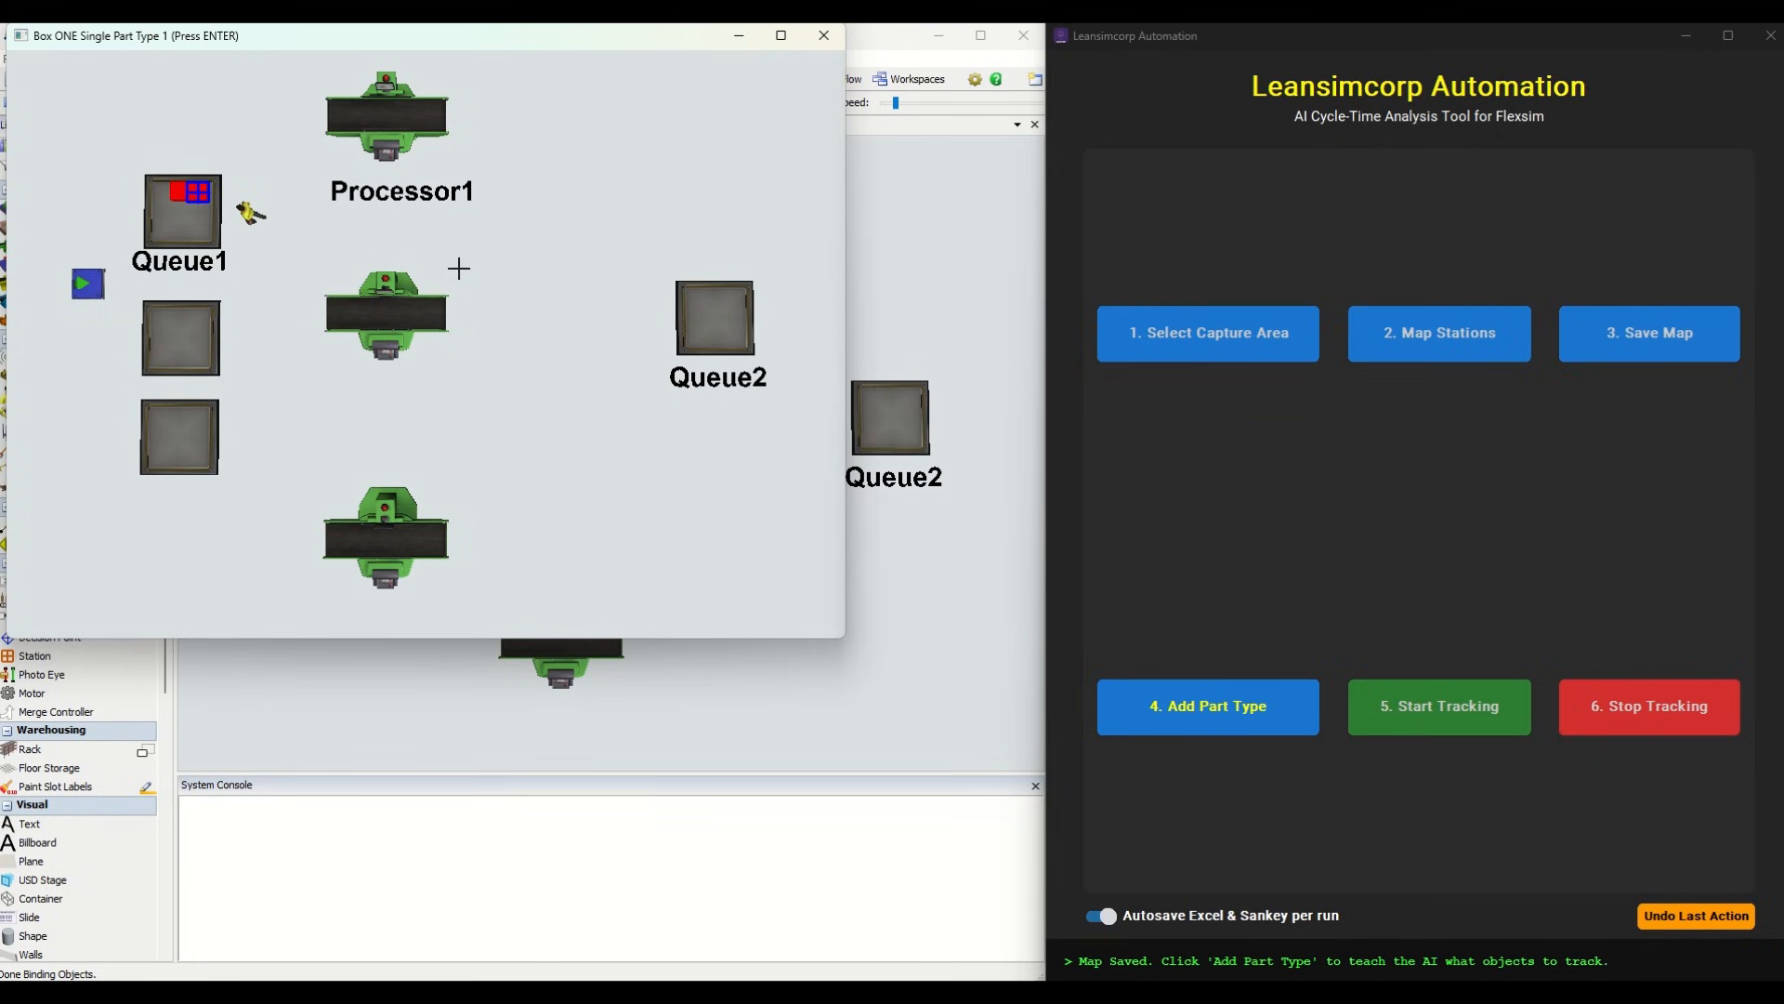
key("Return")
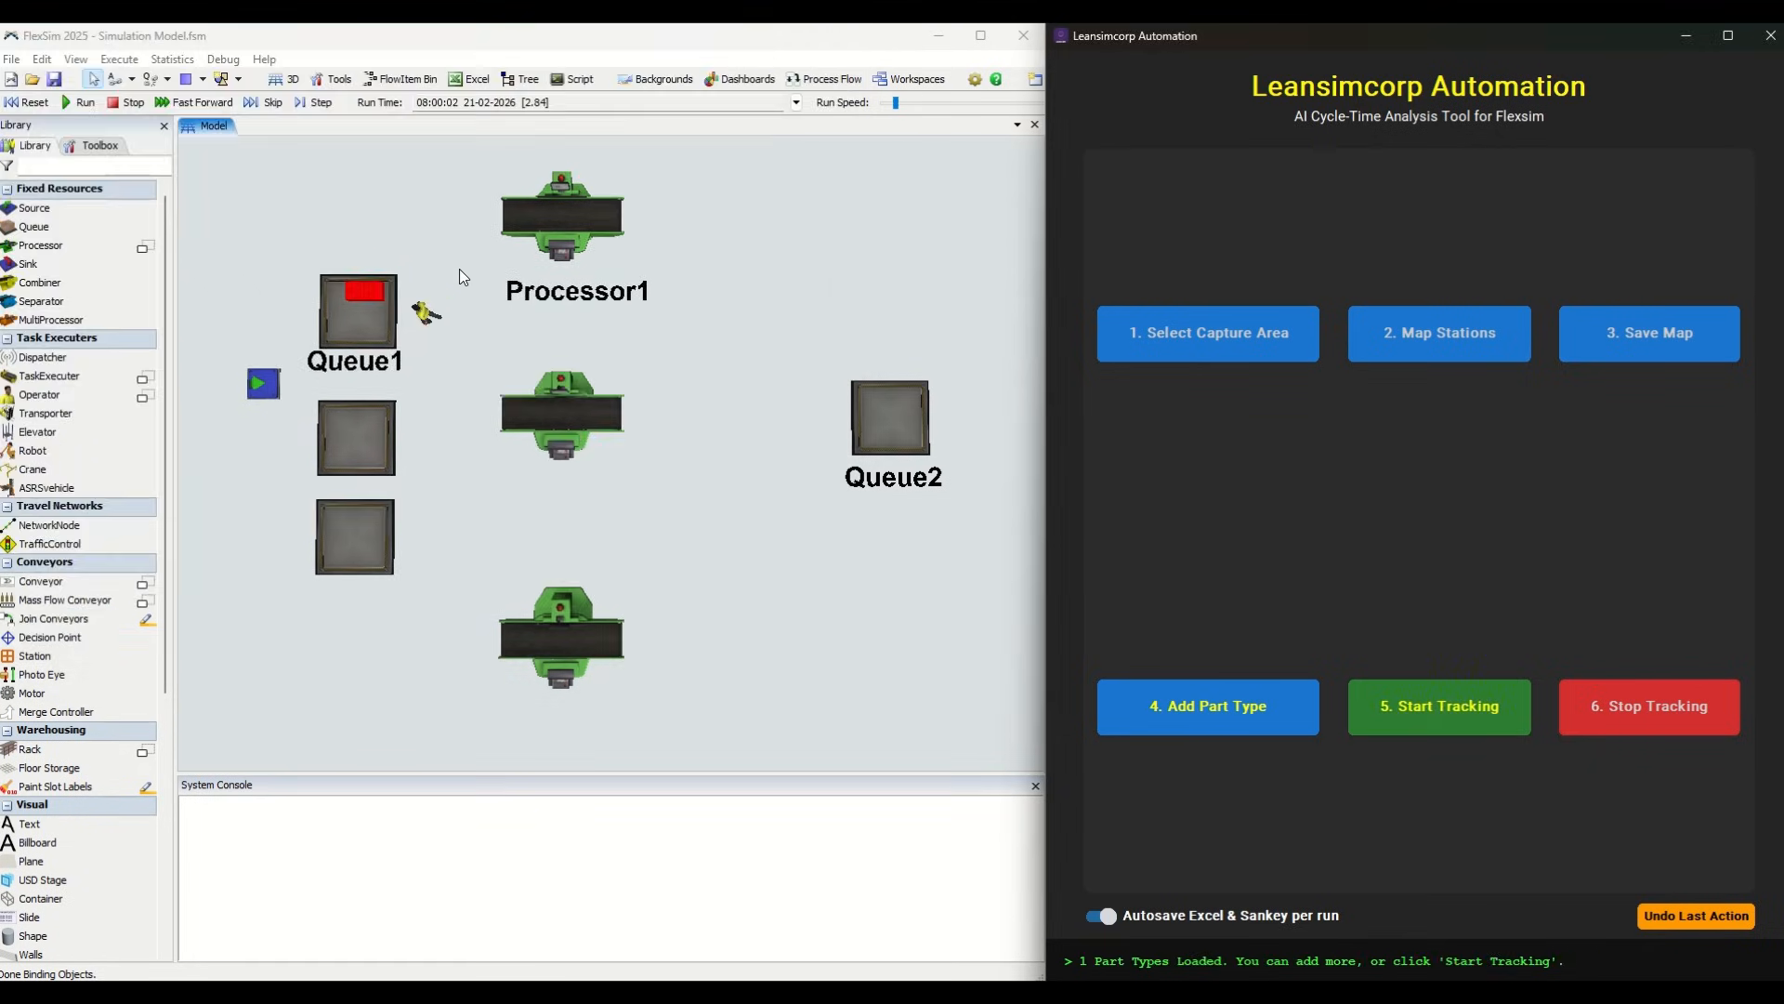
left_click(1193, 720)
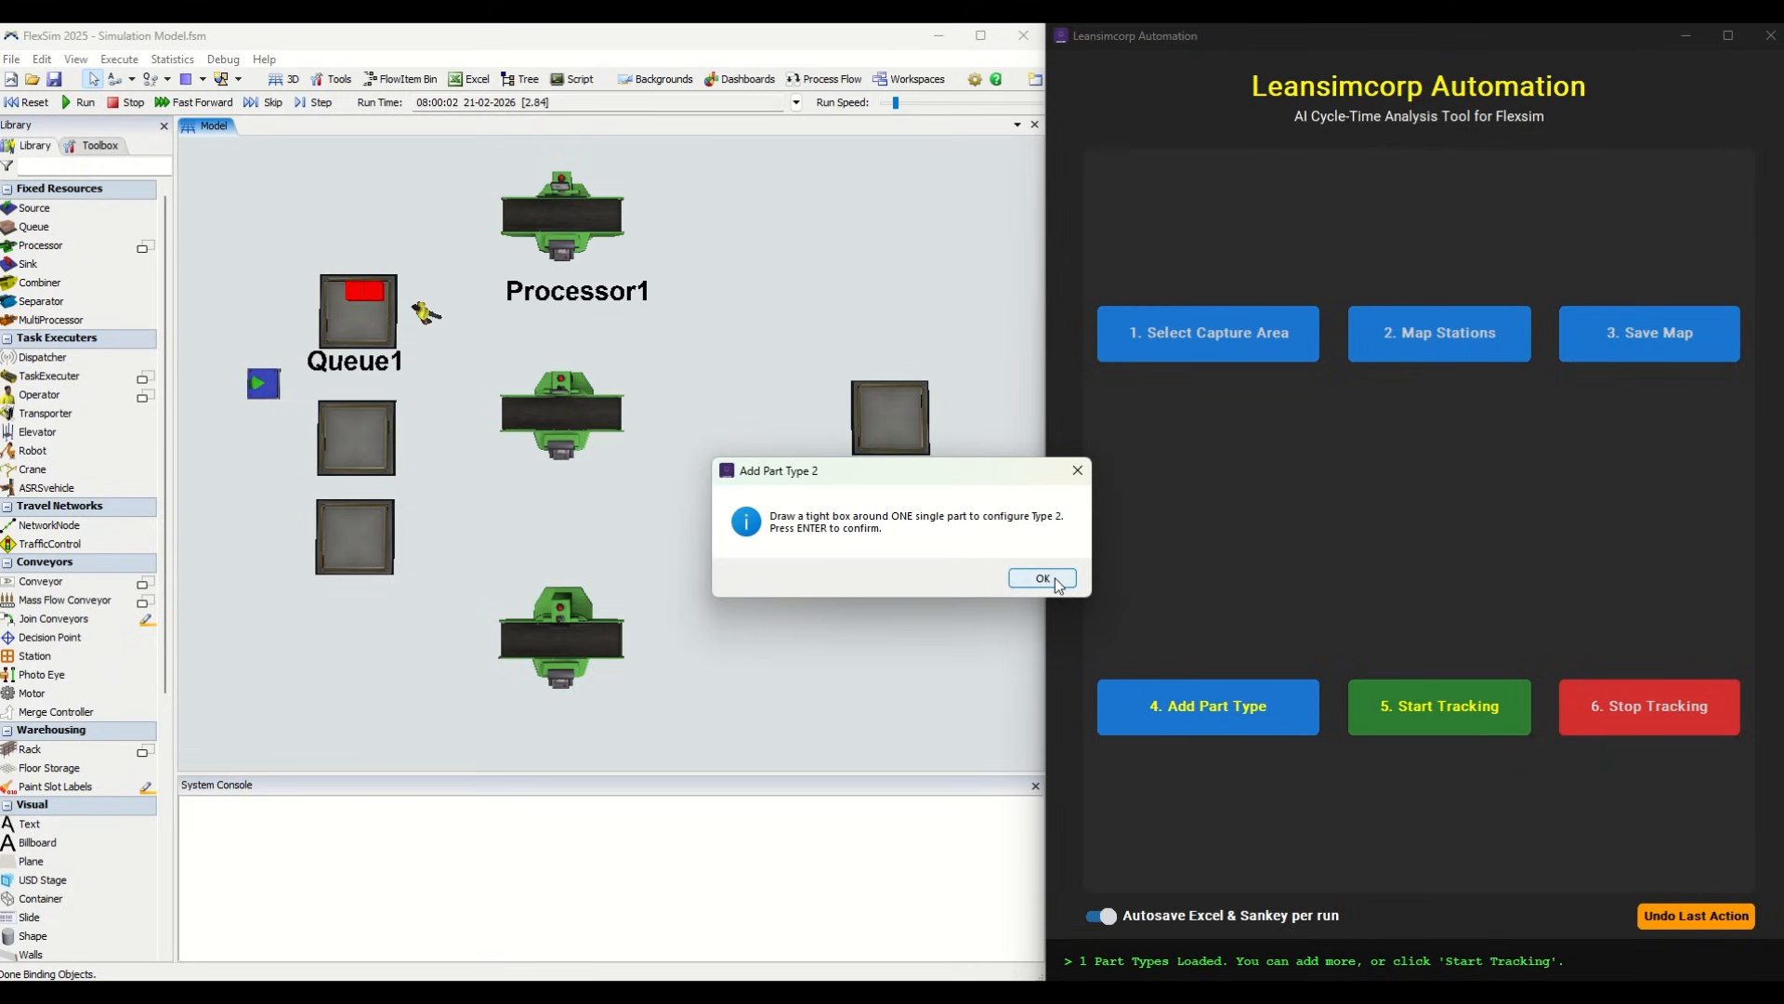
left_click(1075, 472)
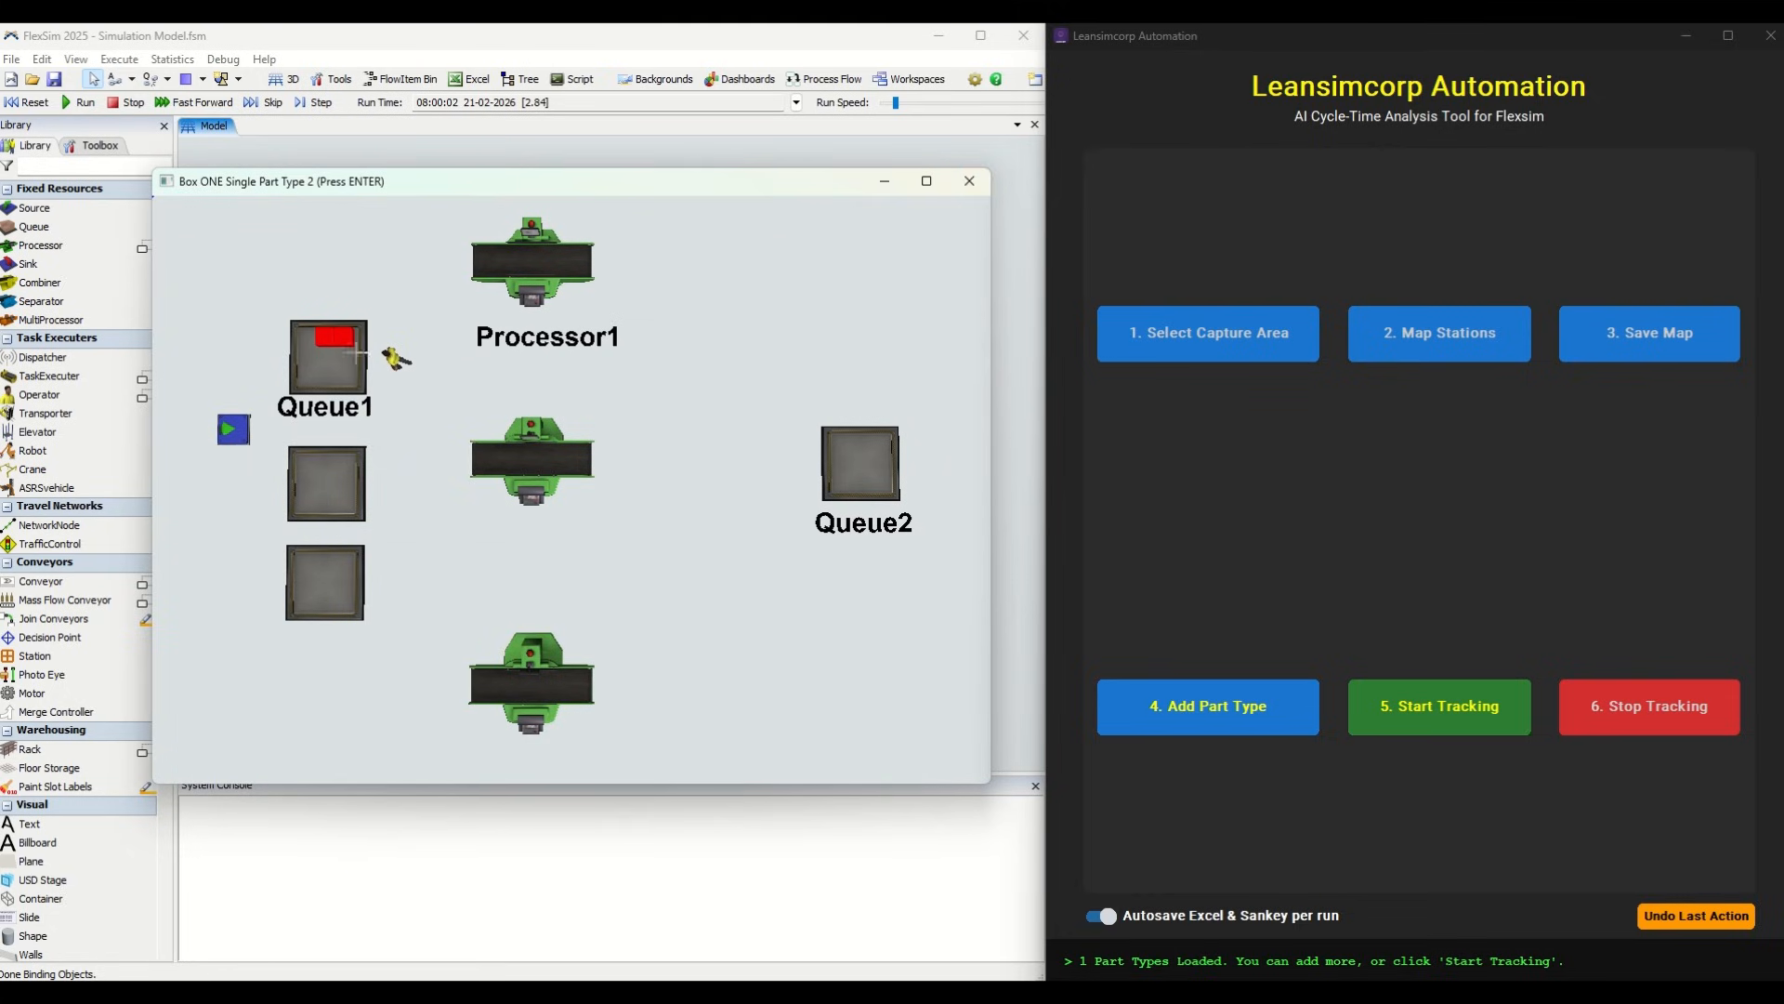
key("Return")
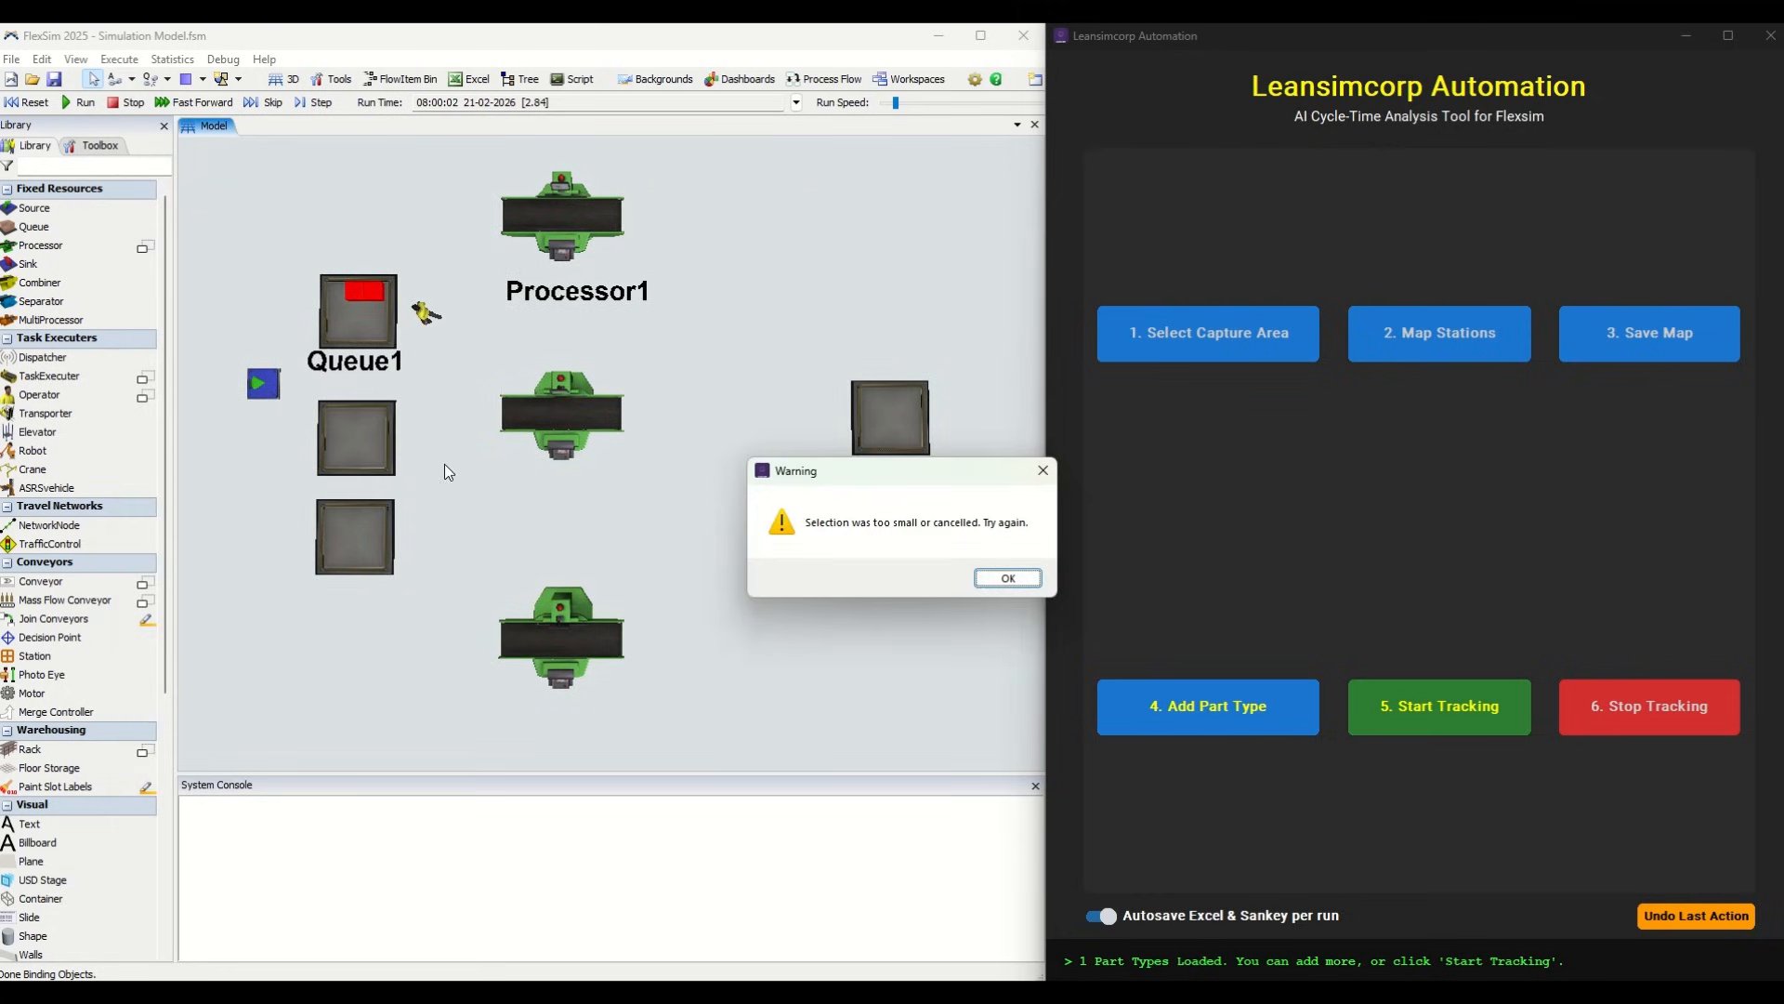
left_click(1007, 579)
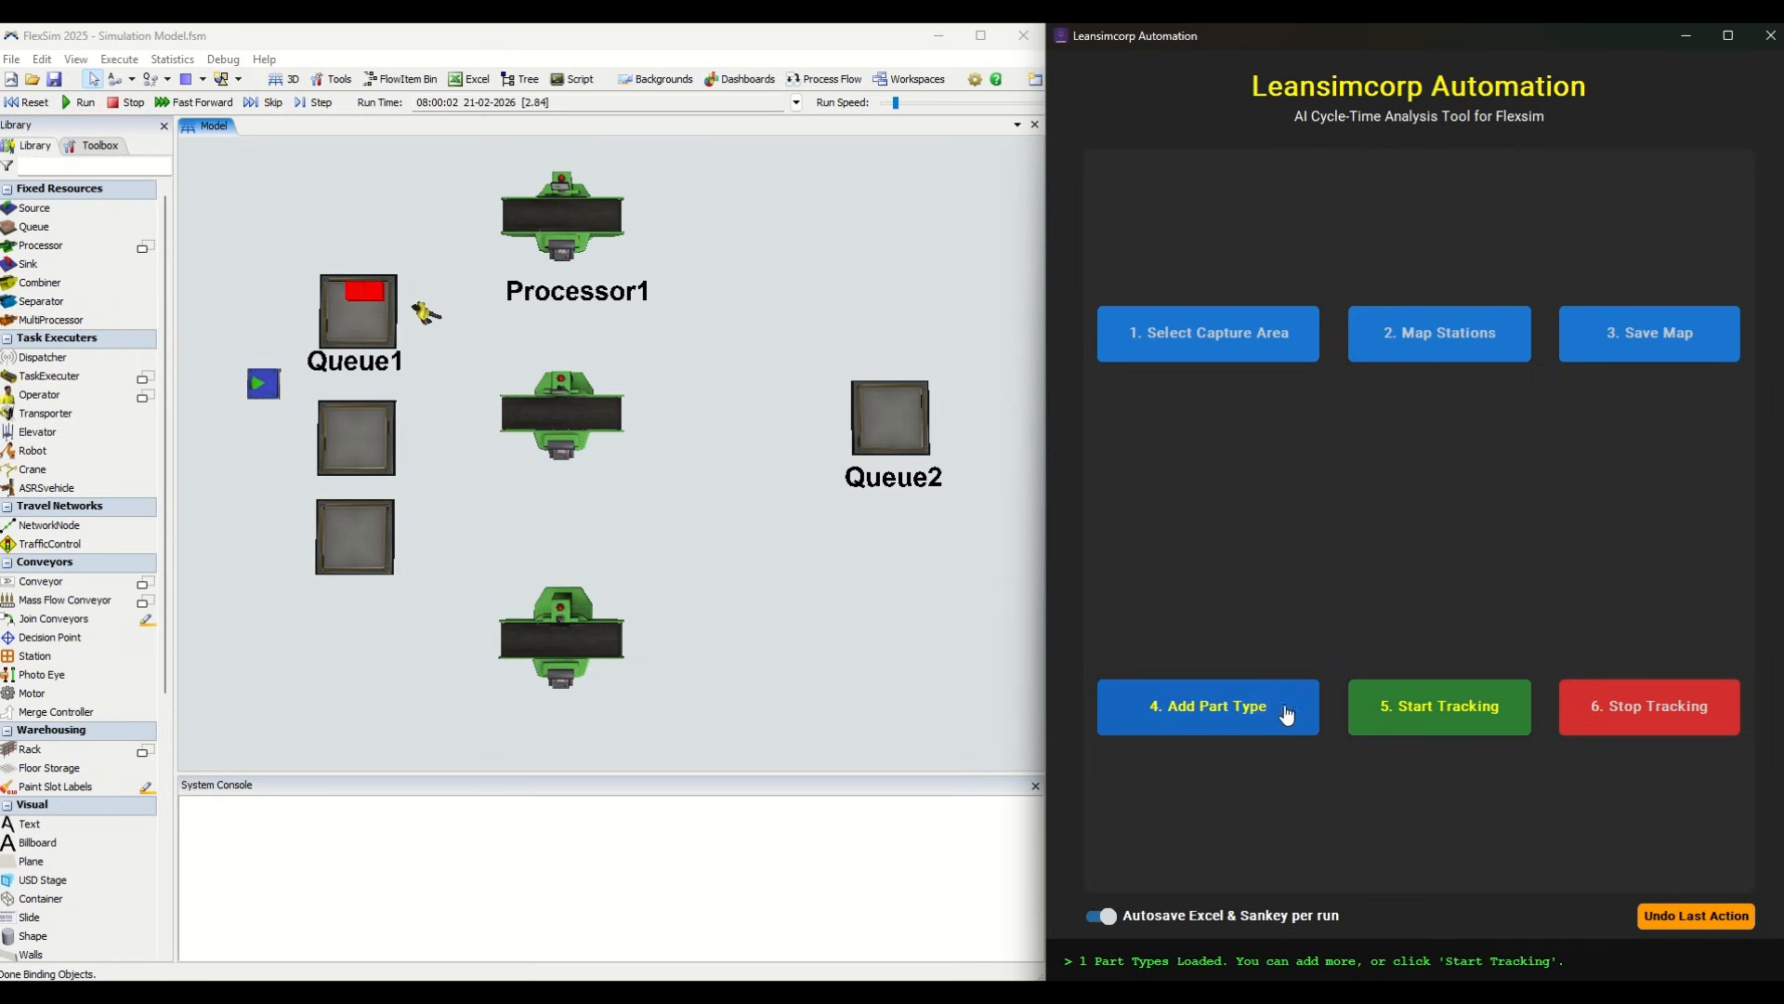
Start tracking with the live view moved clear of the model, and run the simulation.
left_click(1414, 720)
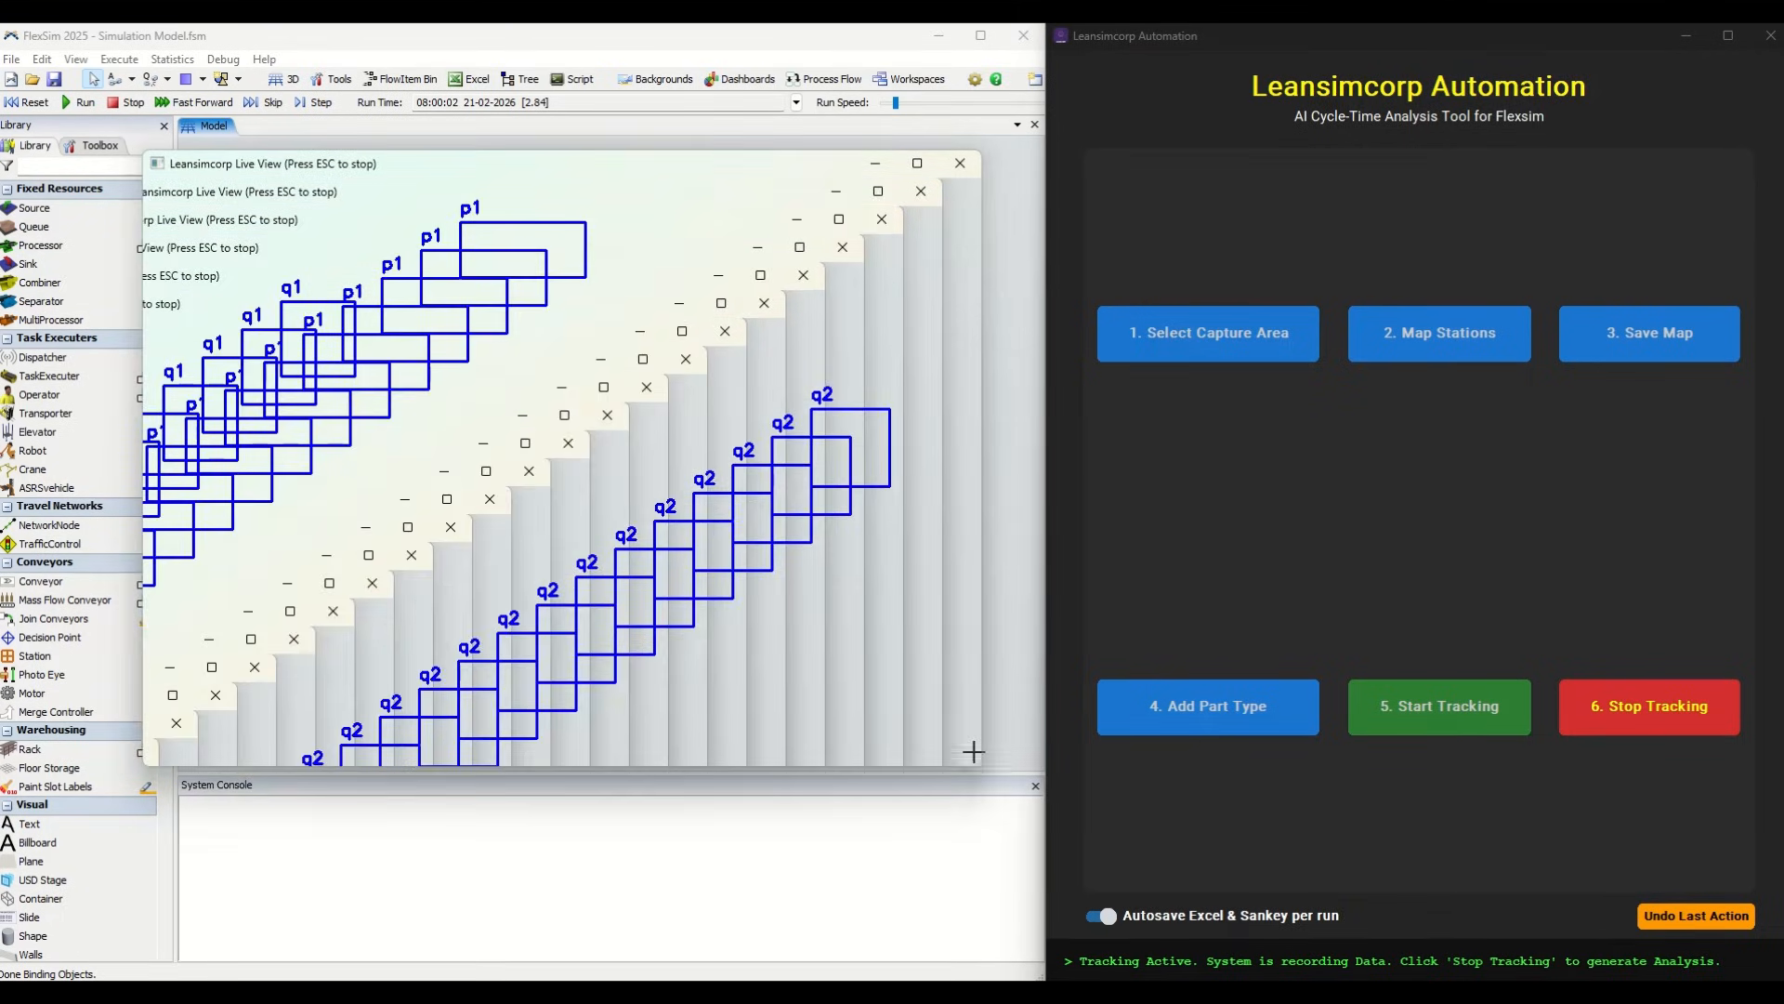
left_click_drag(353, 171, 1251, 423)
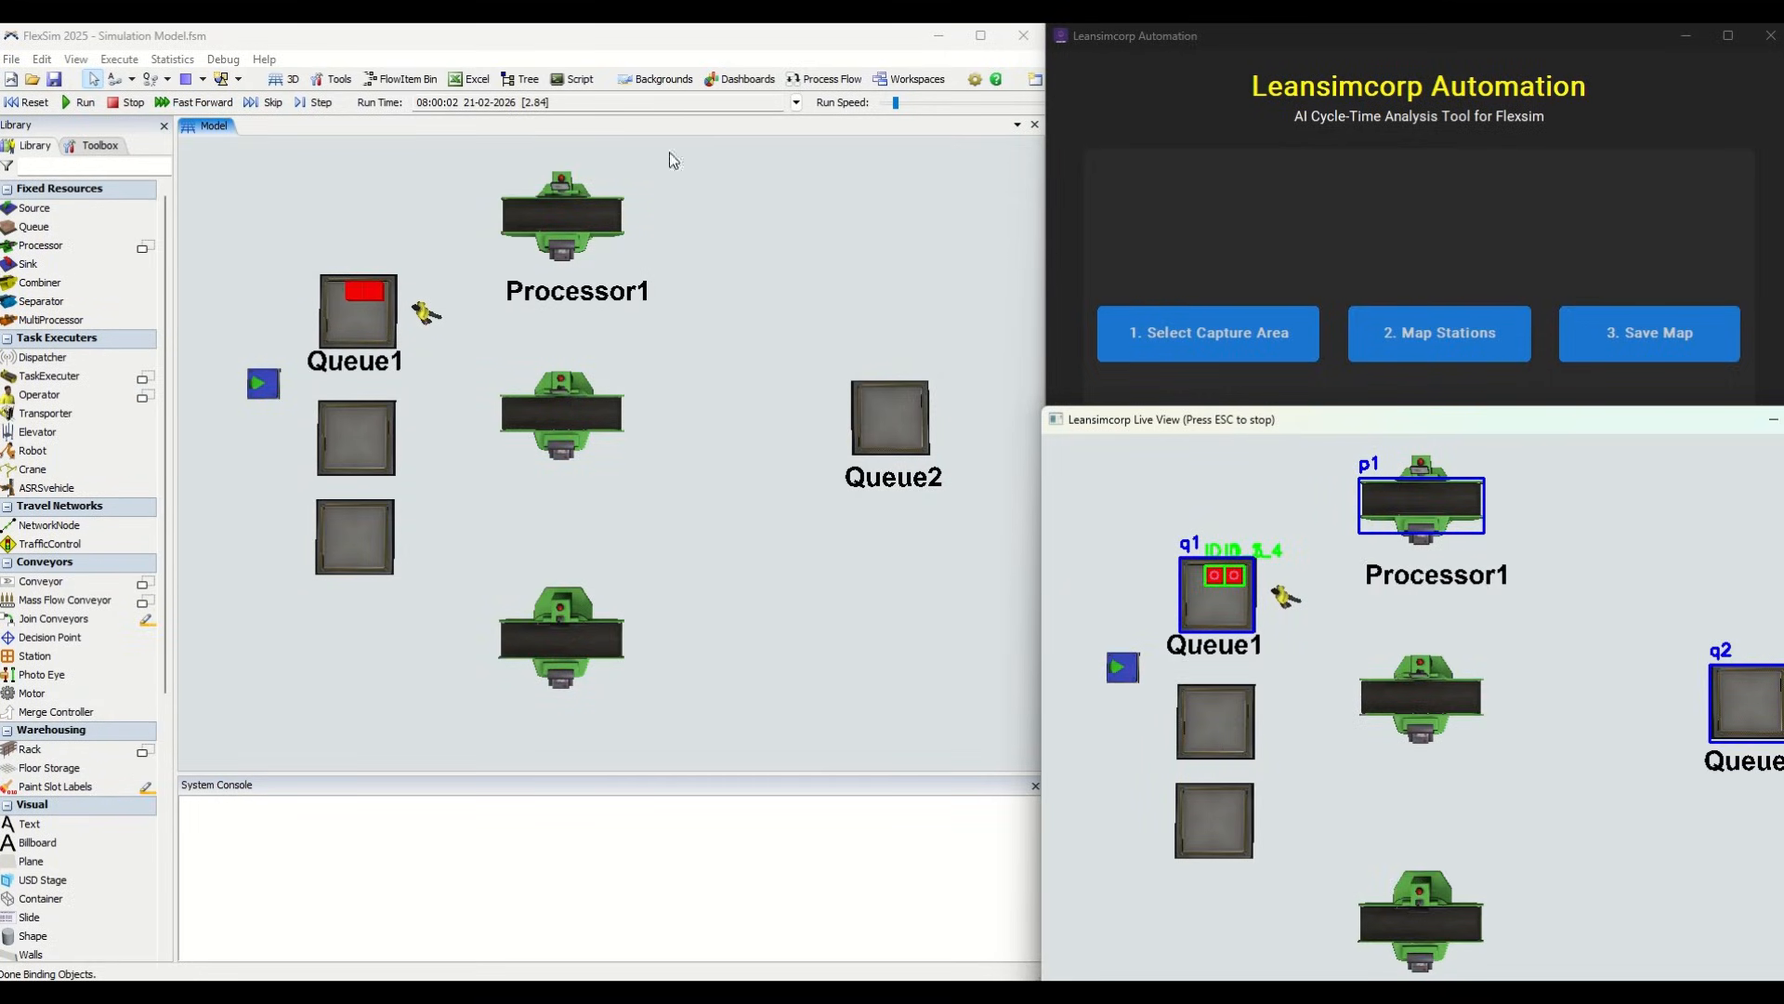
left_click_drag(1150, 428, 1208, 360)
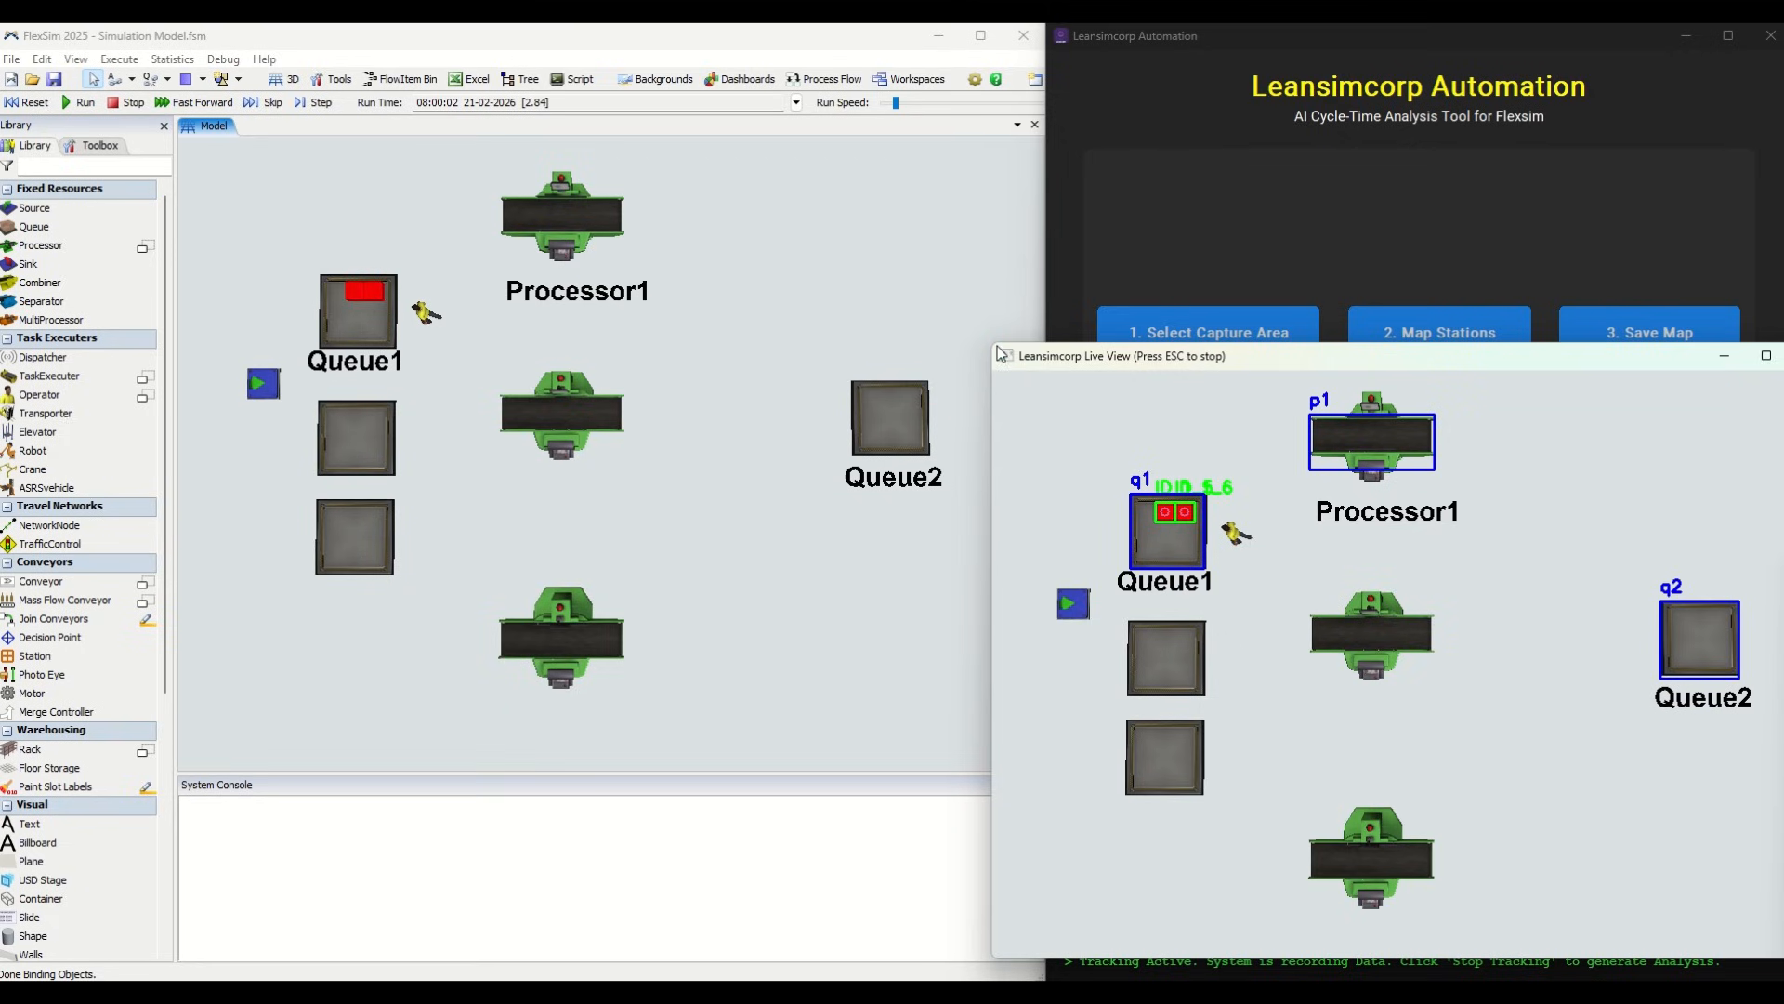
left_click_drag(1046, 360, 1146, 287)
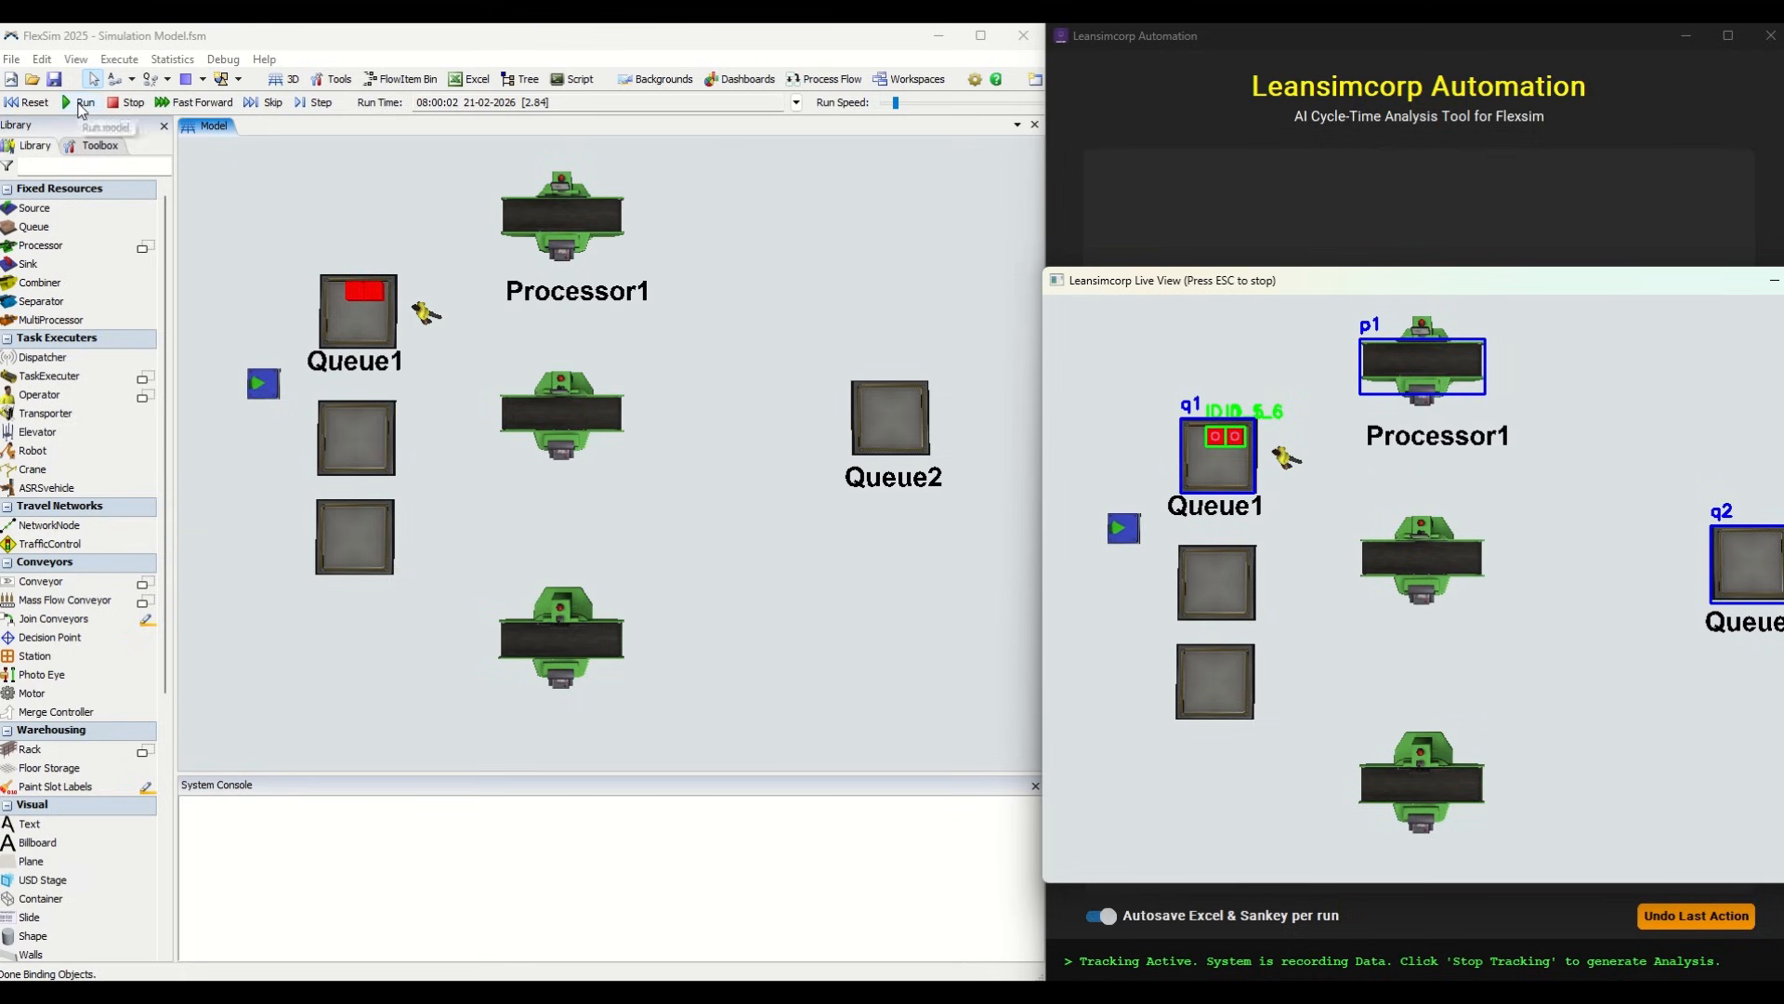
left_click(82, 104)
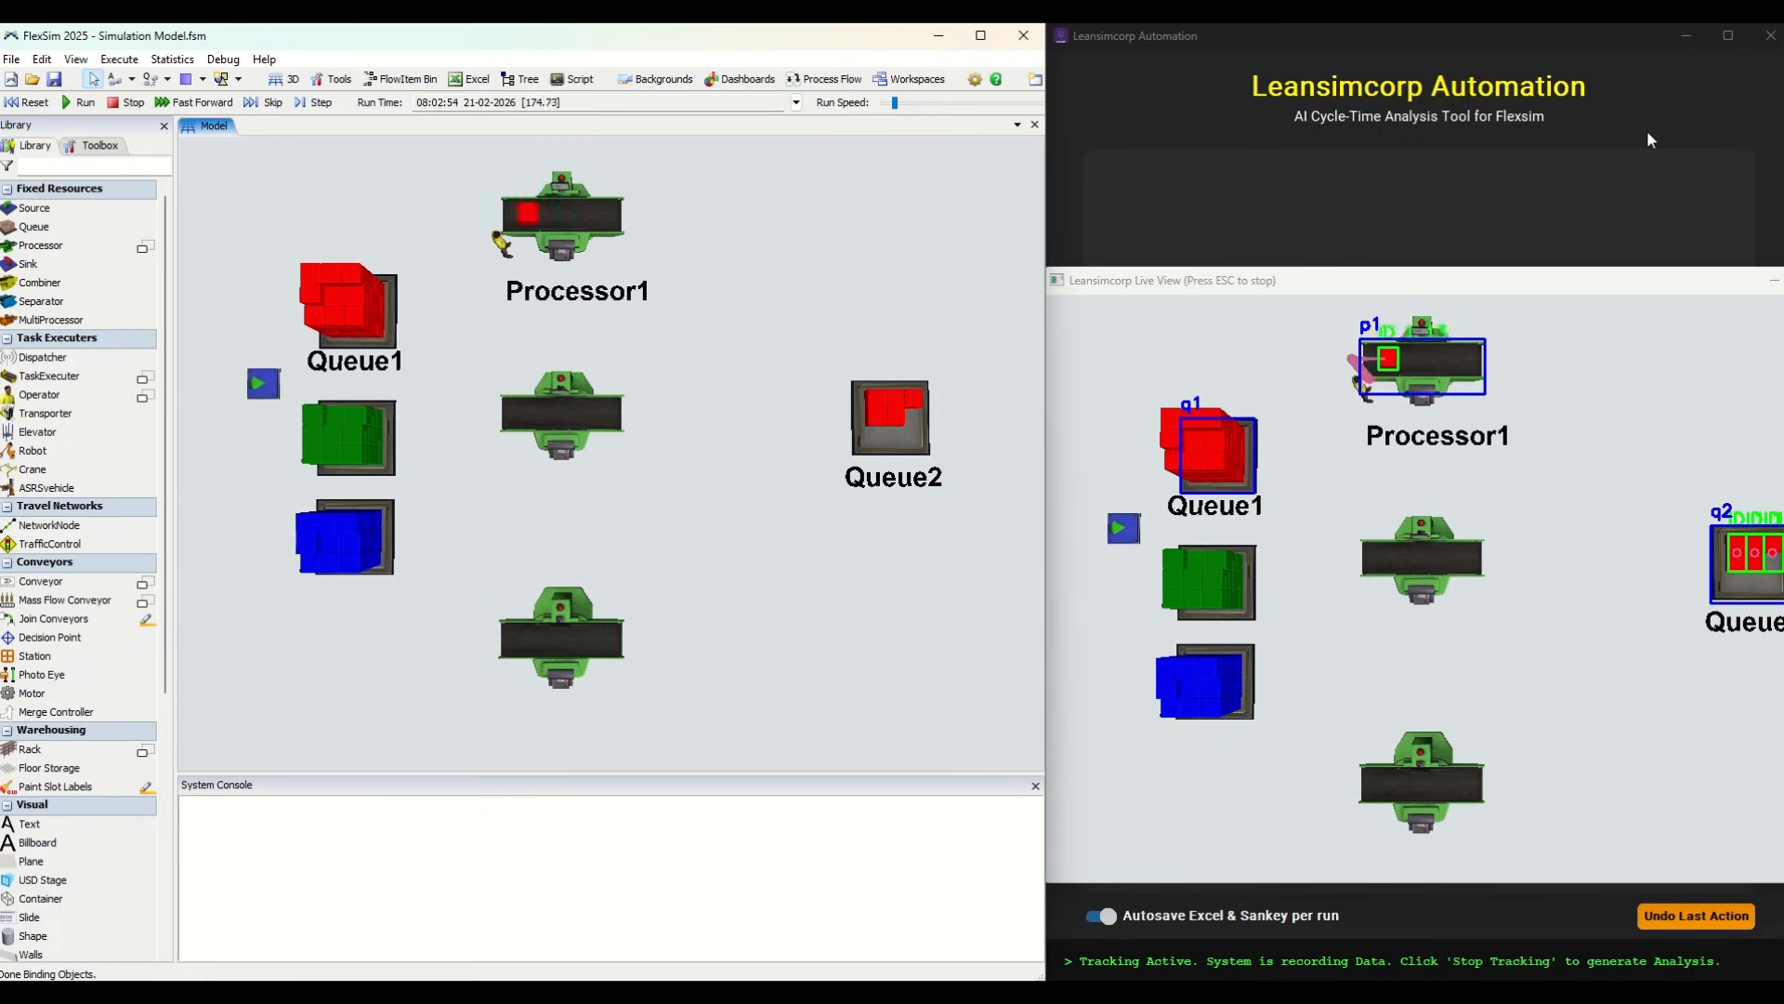
Move the live view out of the way and stop tracking to generate the run's analytics.
left_click(1313, 280)
left_click_drag(1311, 277, 1322, 705)
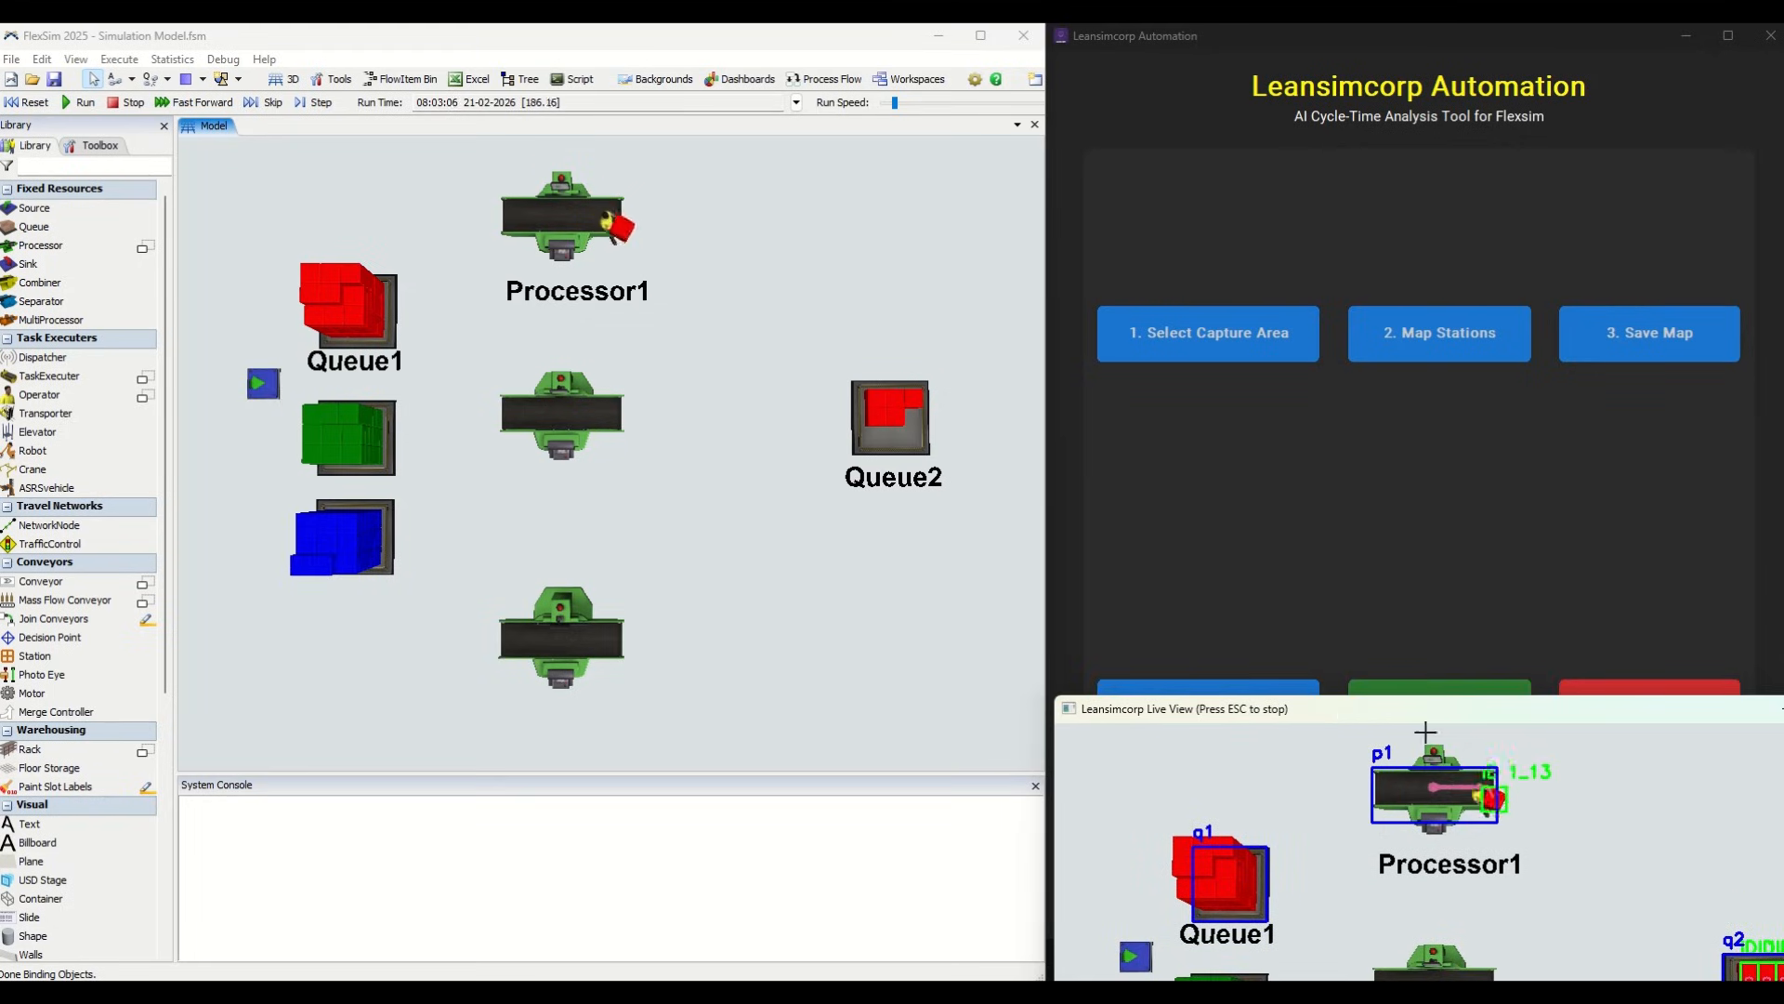
left_click_drag(1500, 717, 1494, 808)
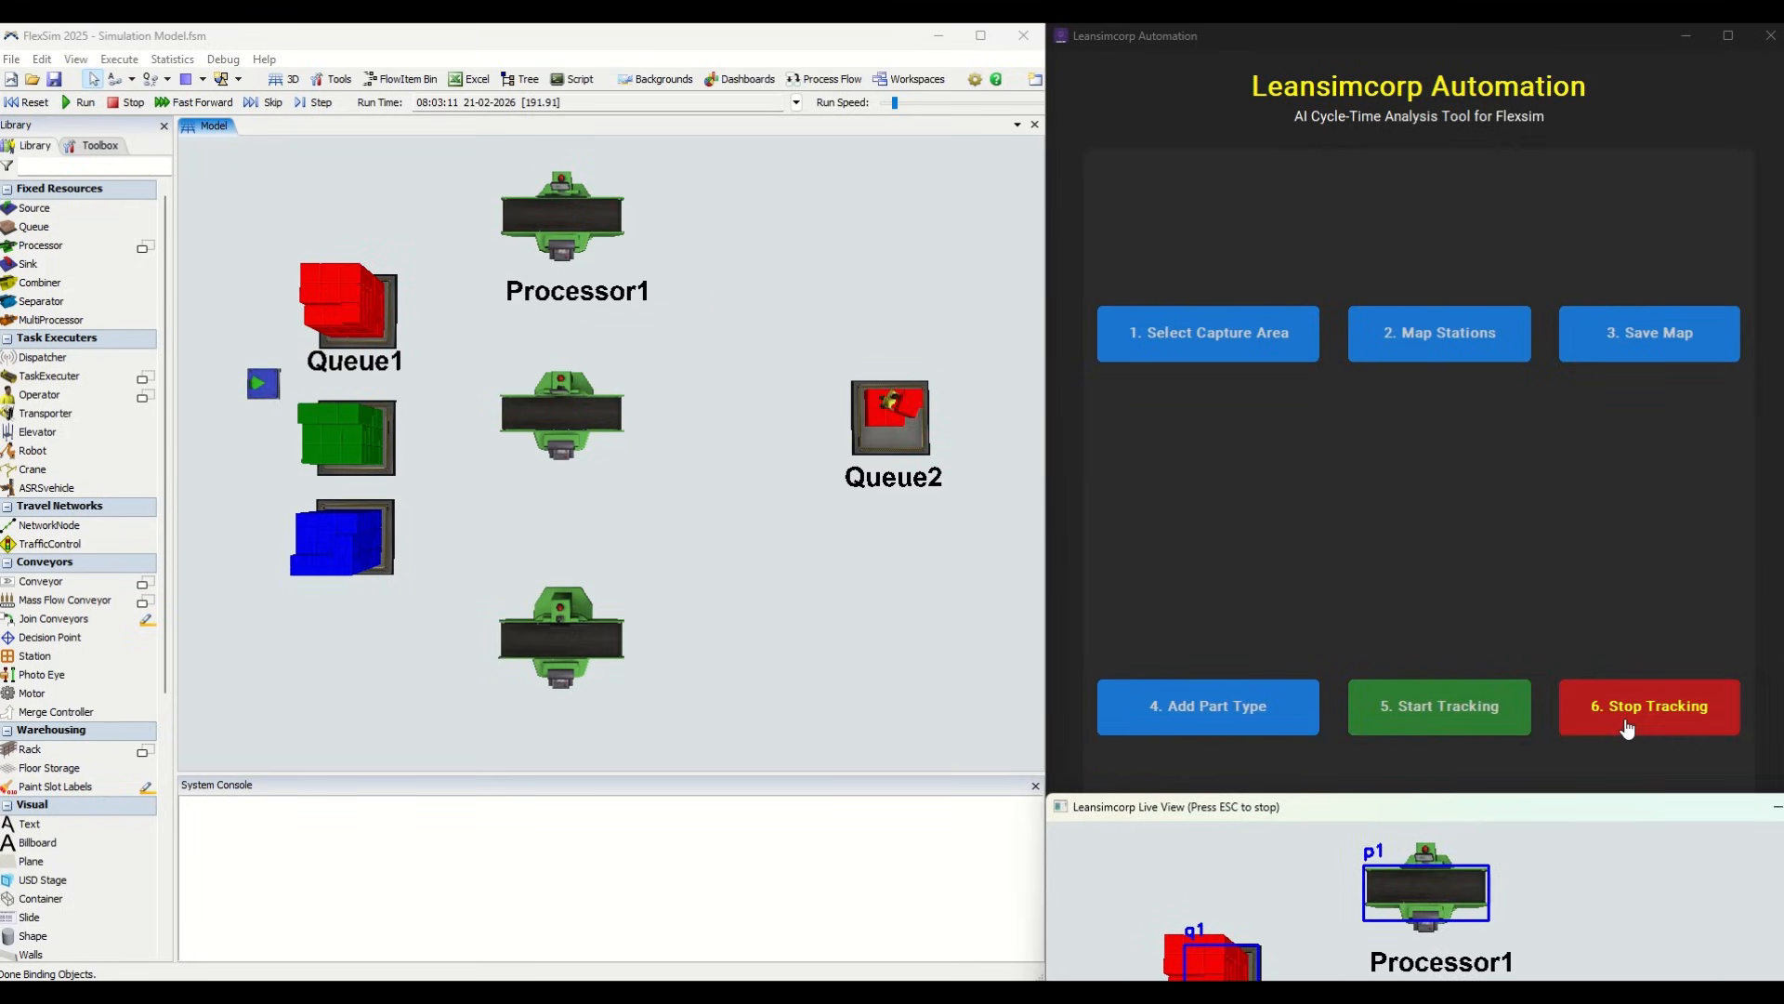
left_click(1626, 726)
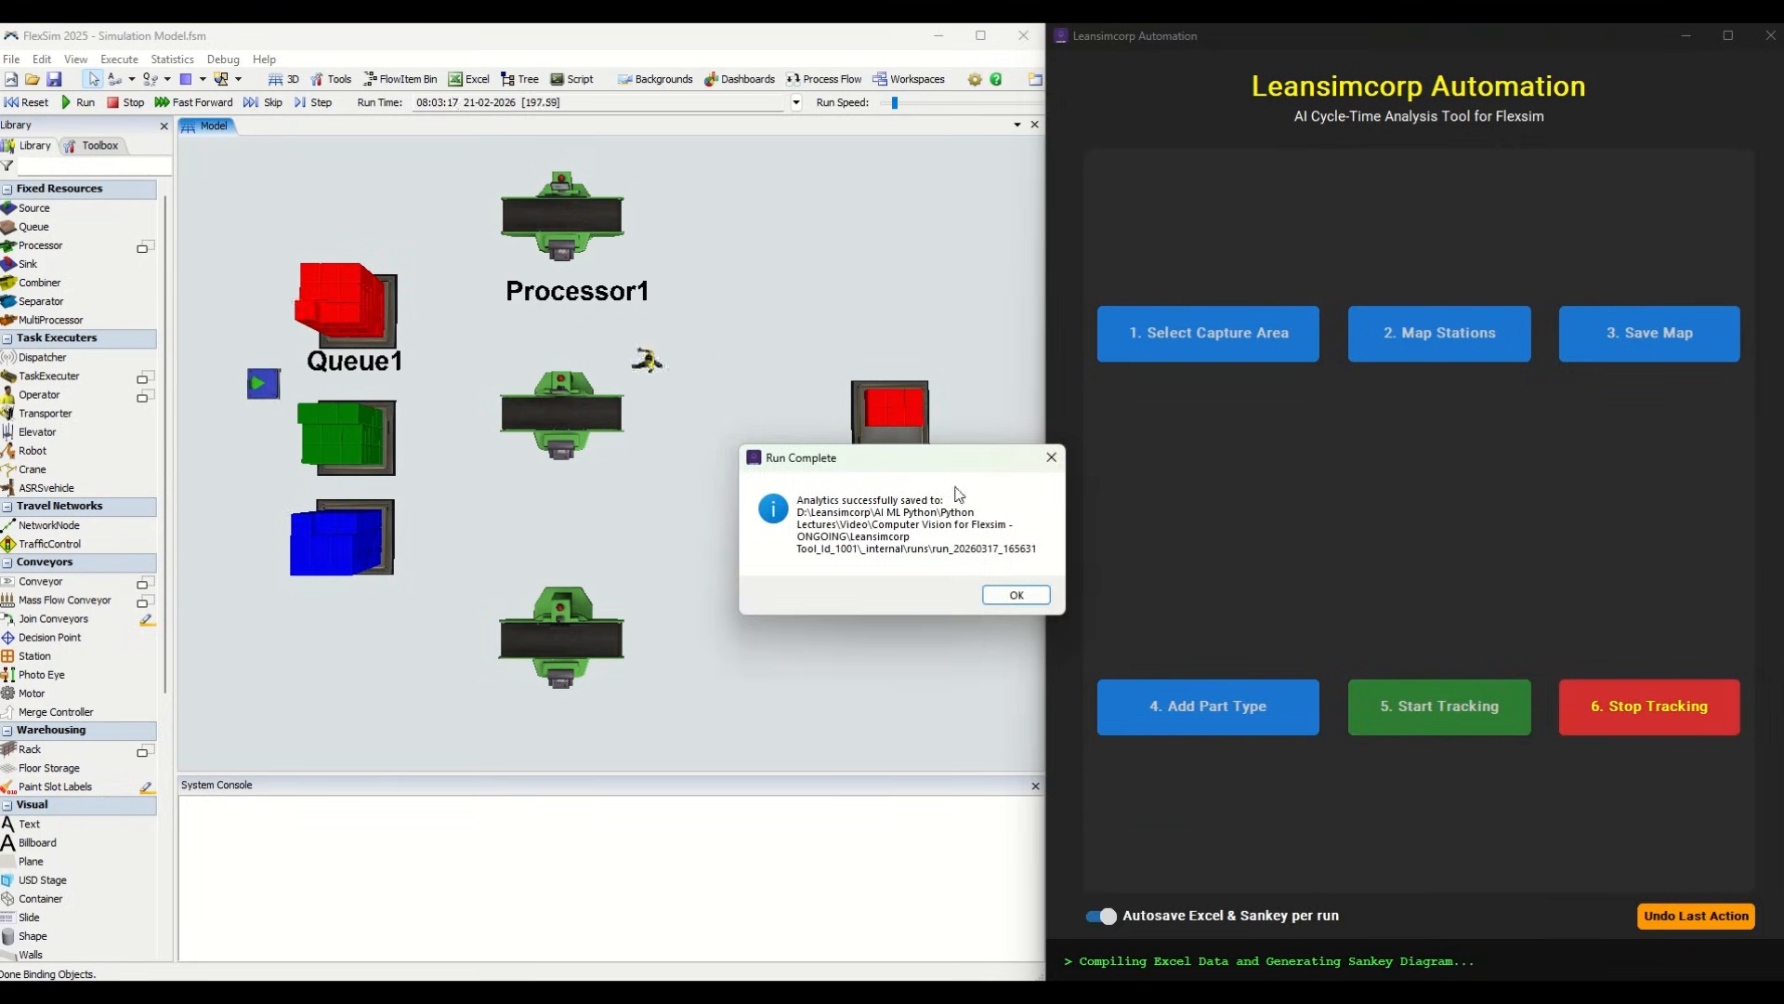
left_click(1020, 595)
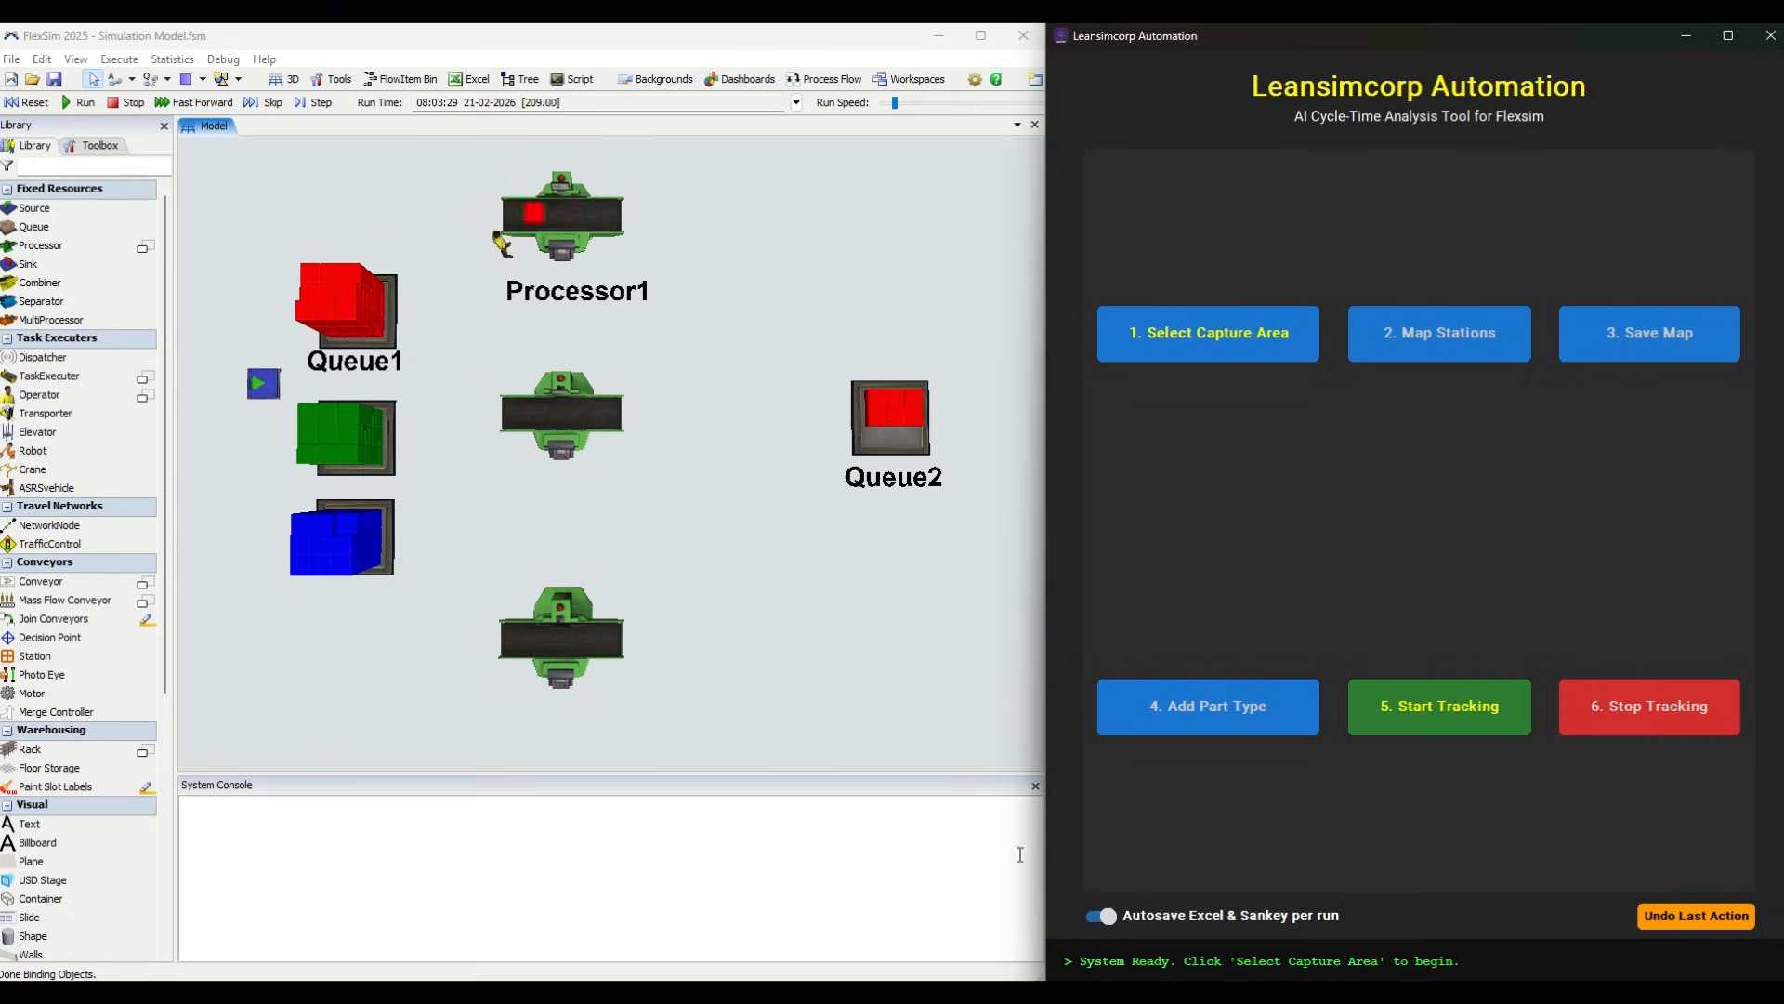
mouse_move(979, 996)
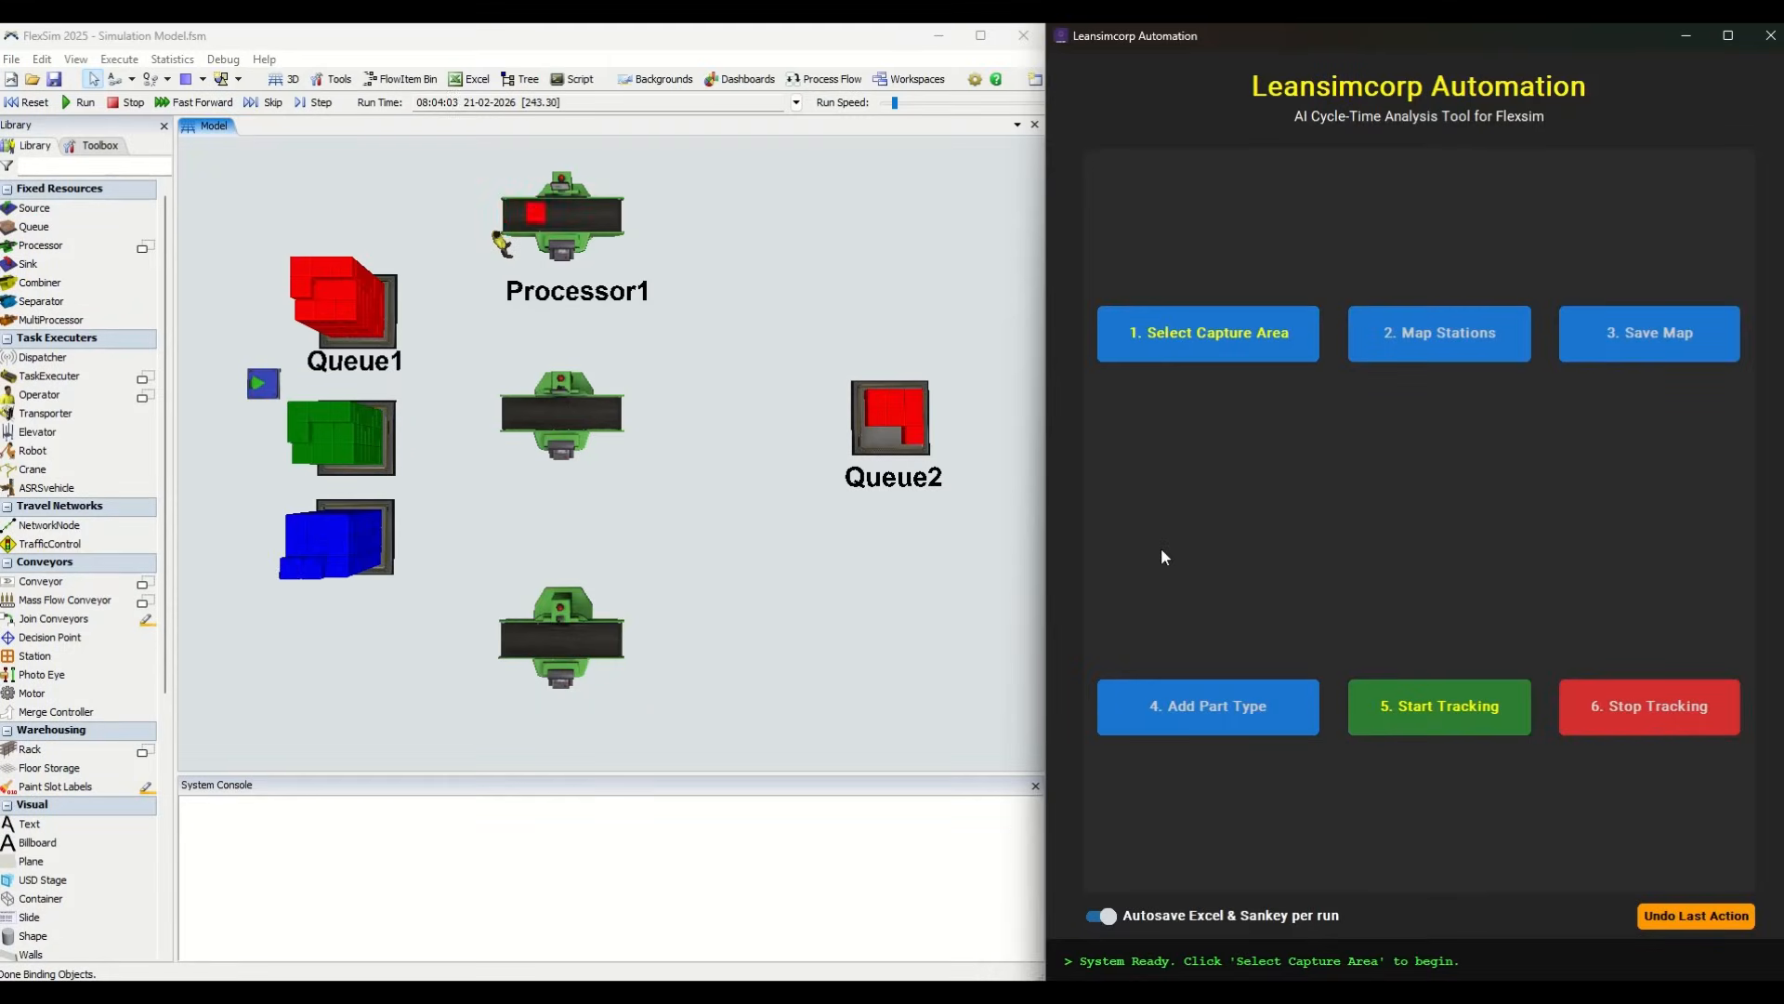
left_click(889, 624)
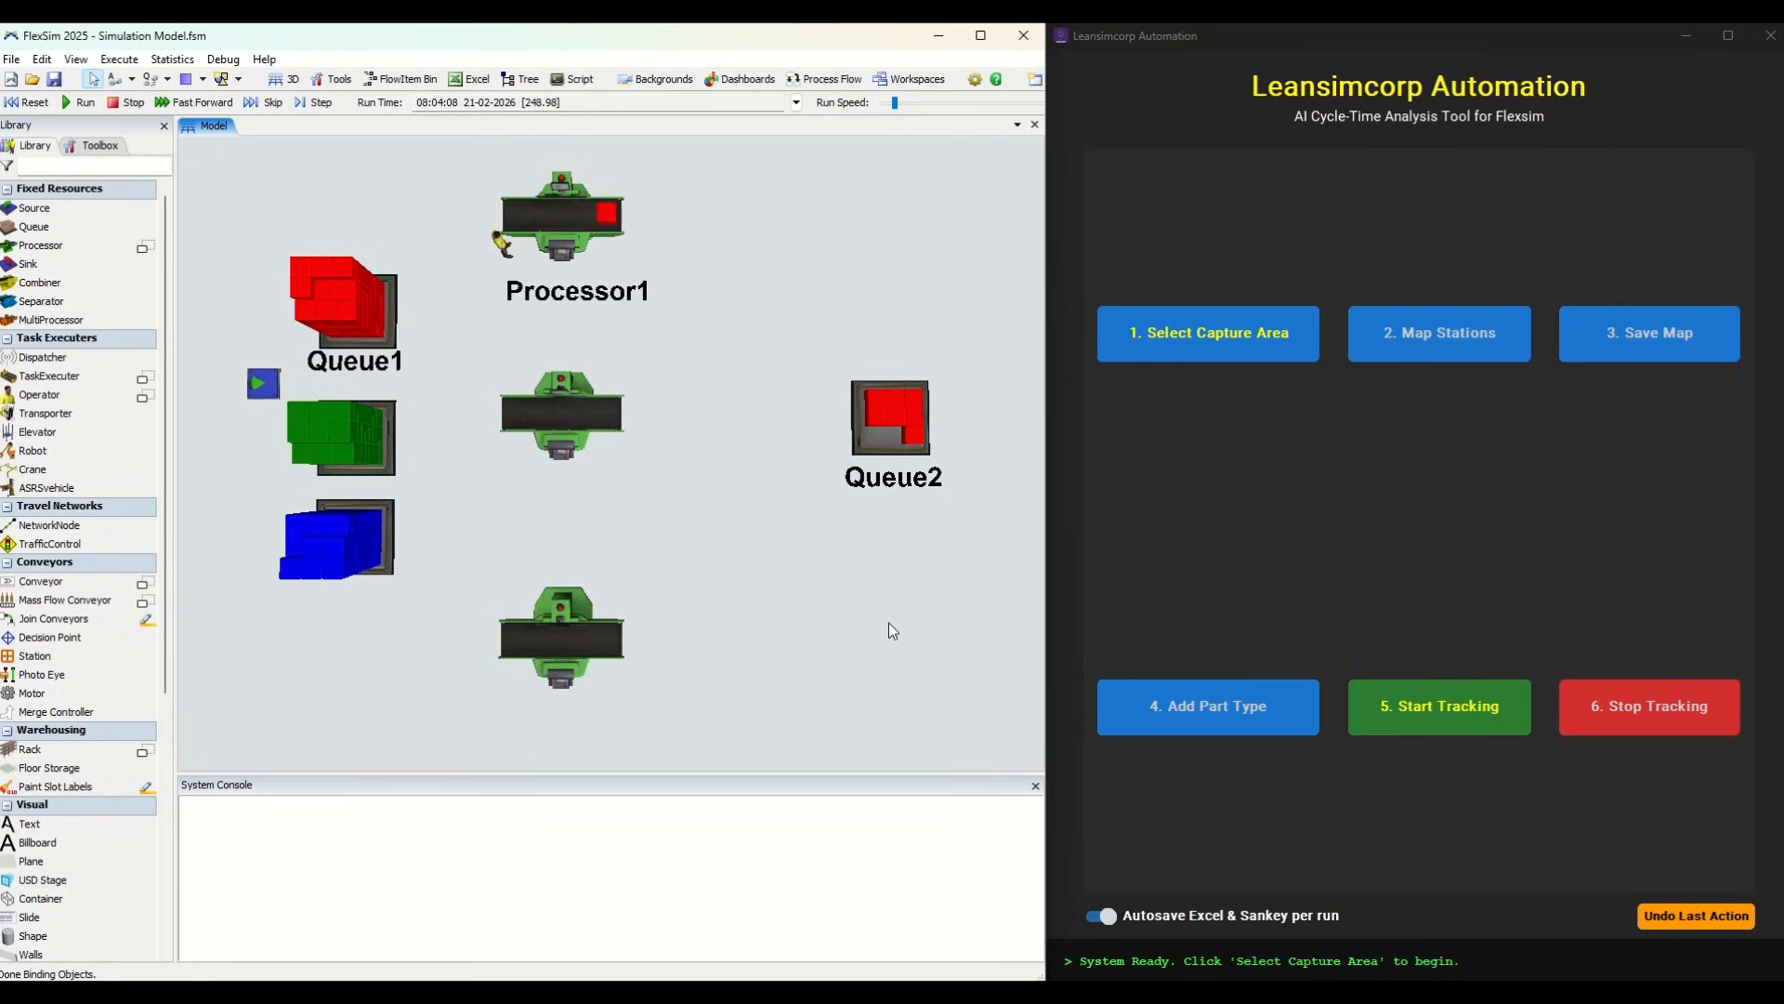